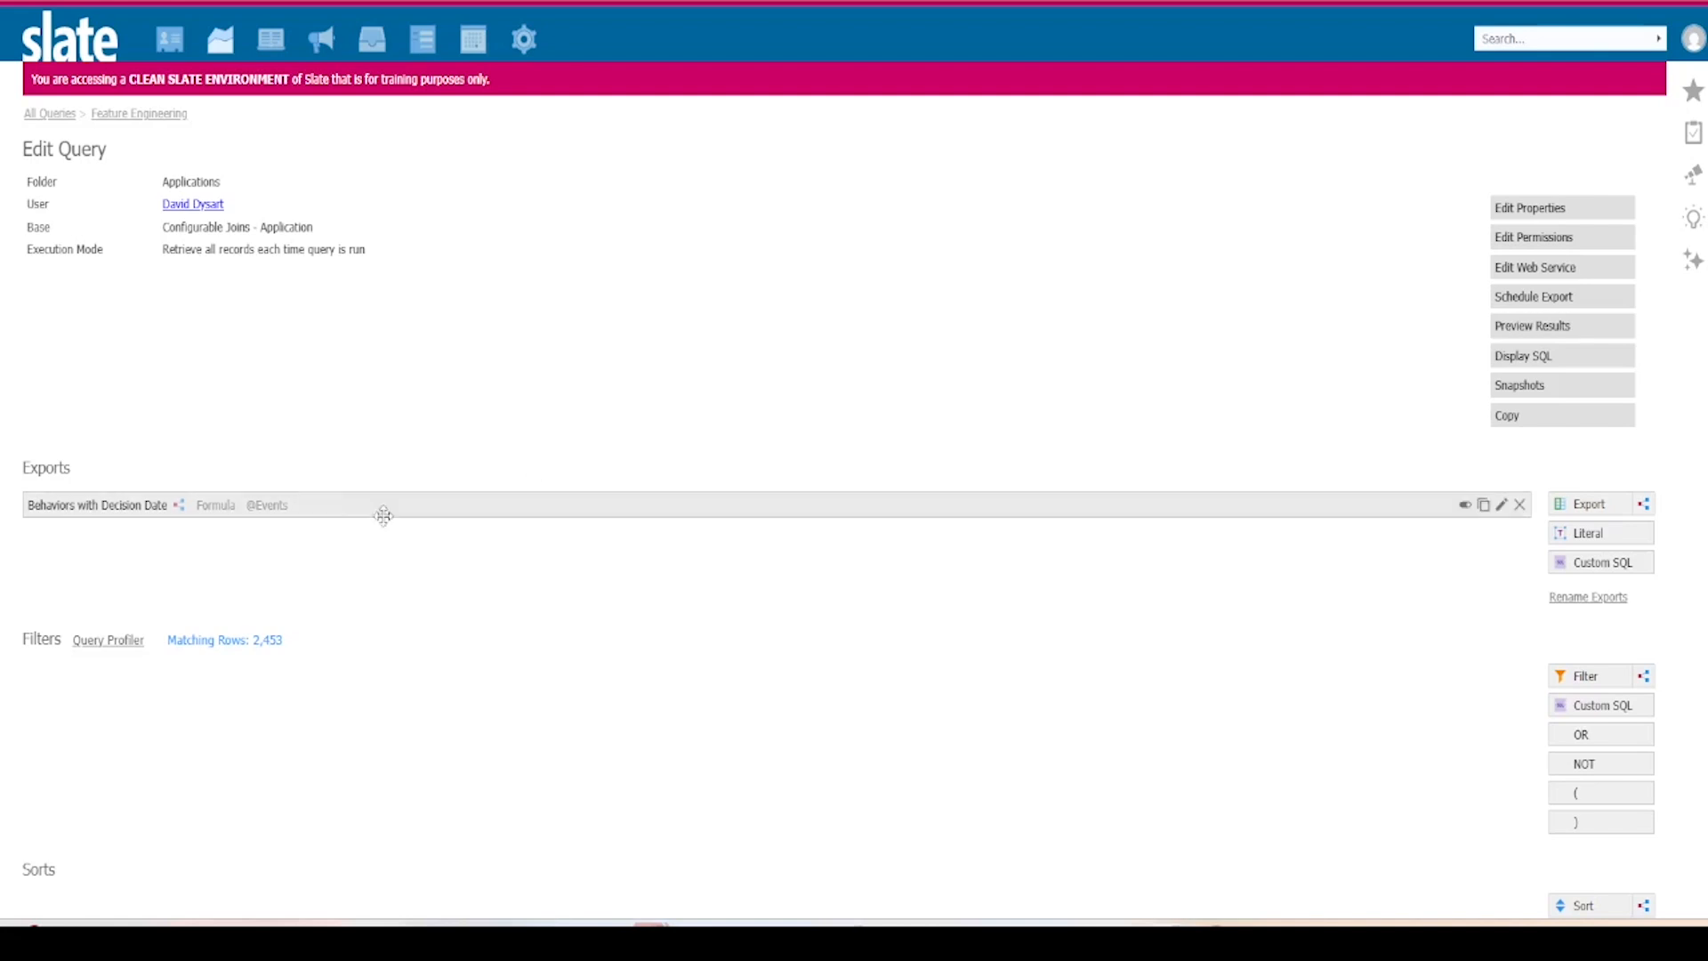
Copy the Behaviors with Decision Date export and name the copy "Count: Events".
{"action": "left_click", "coordinate": [1482, 504]}
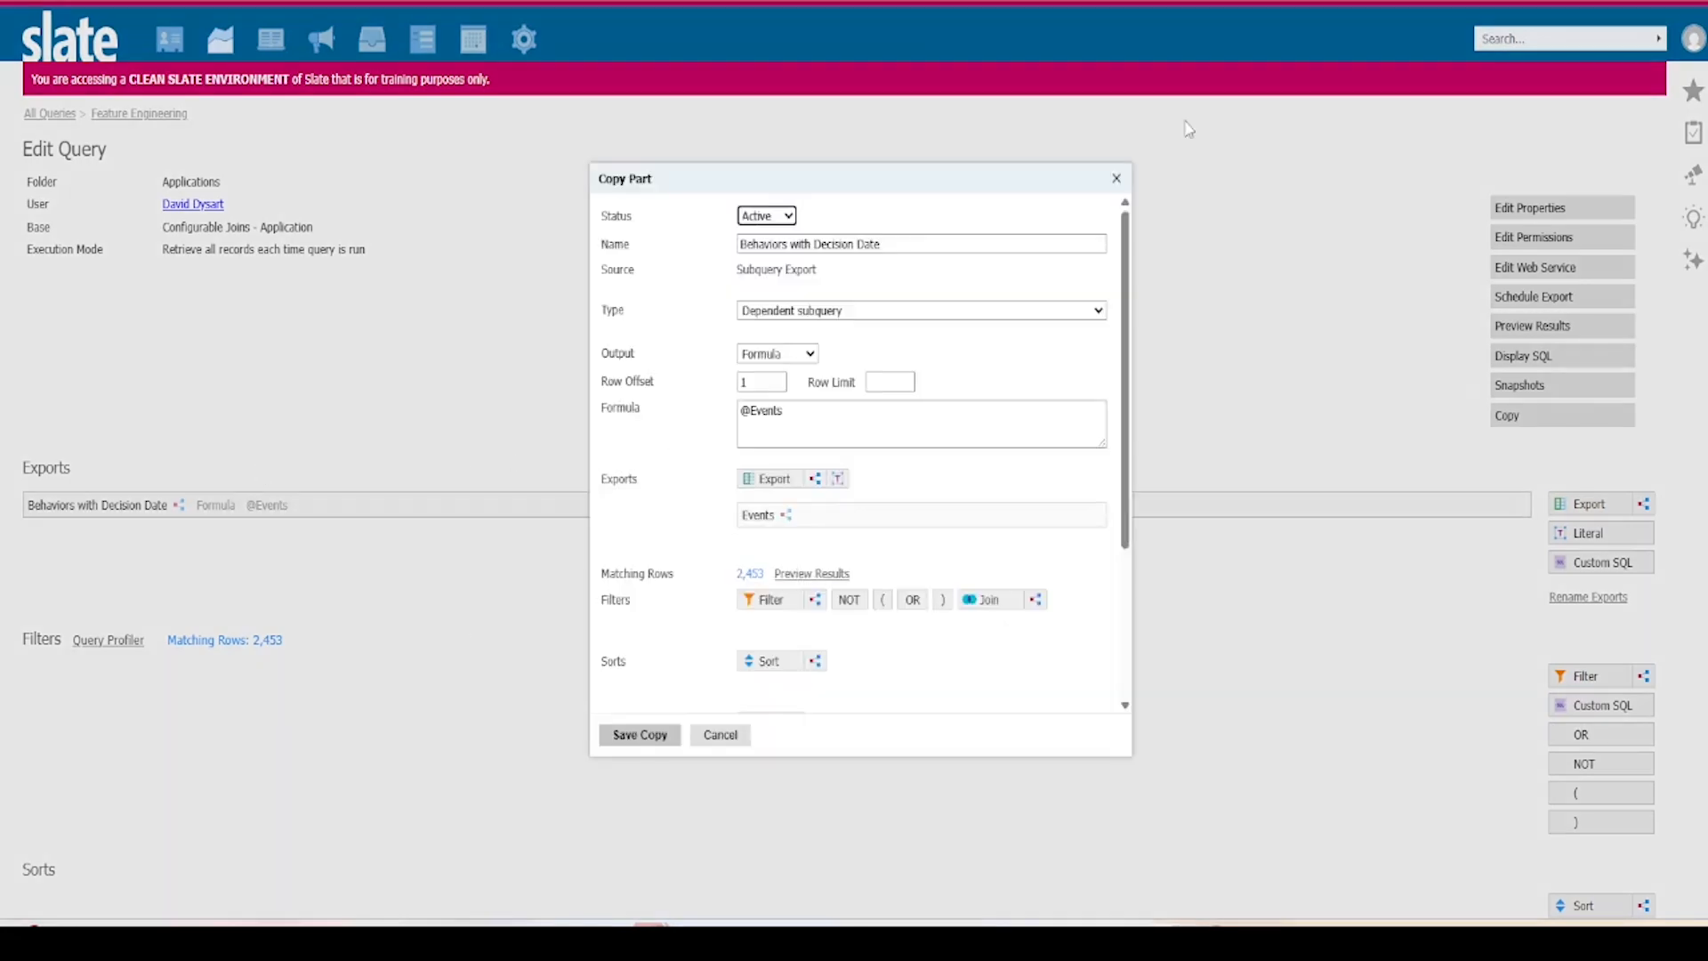
{"action": "left_click_drag", "start_coordinate": [938, 240], "coordinate": [412, 244]}
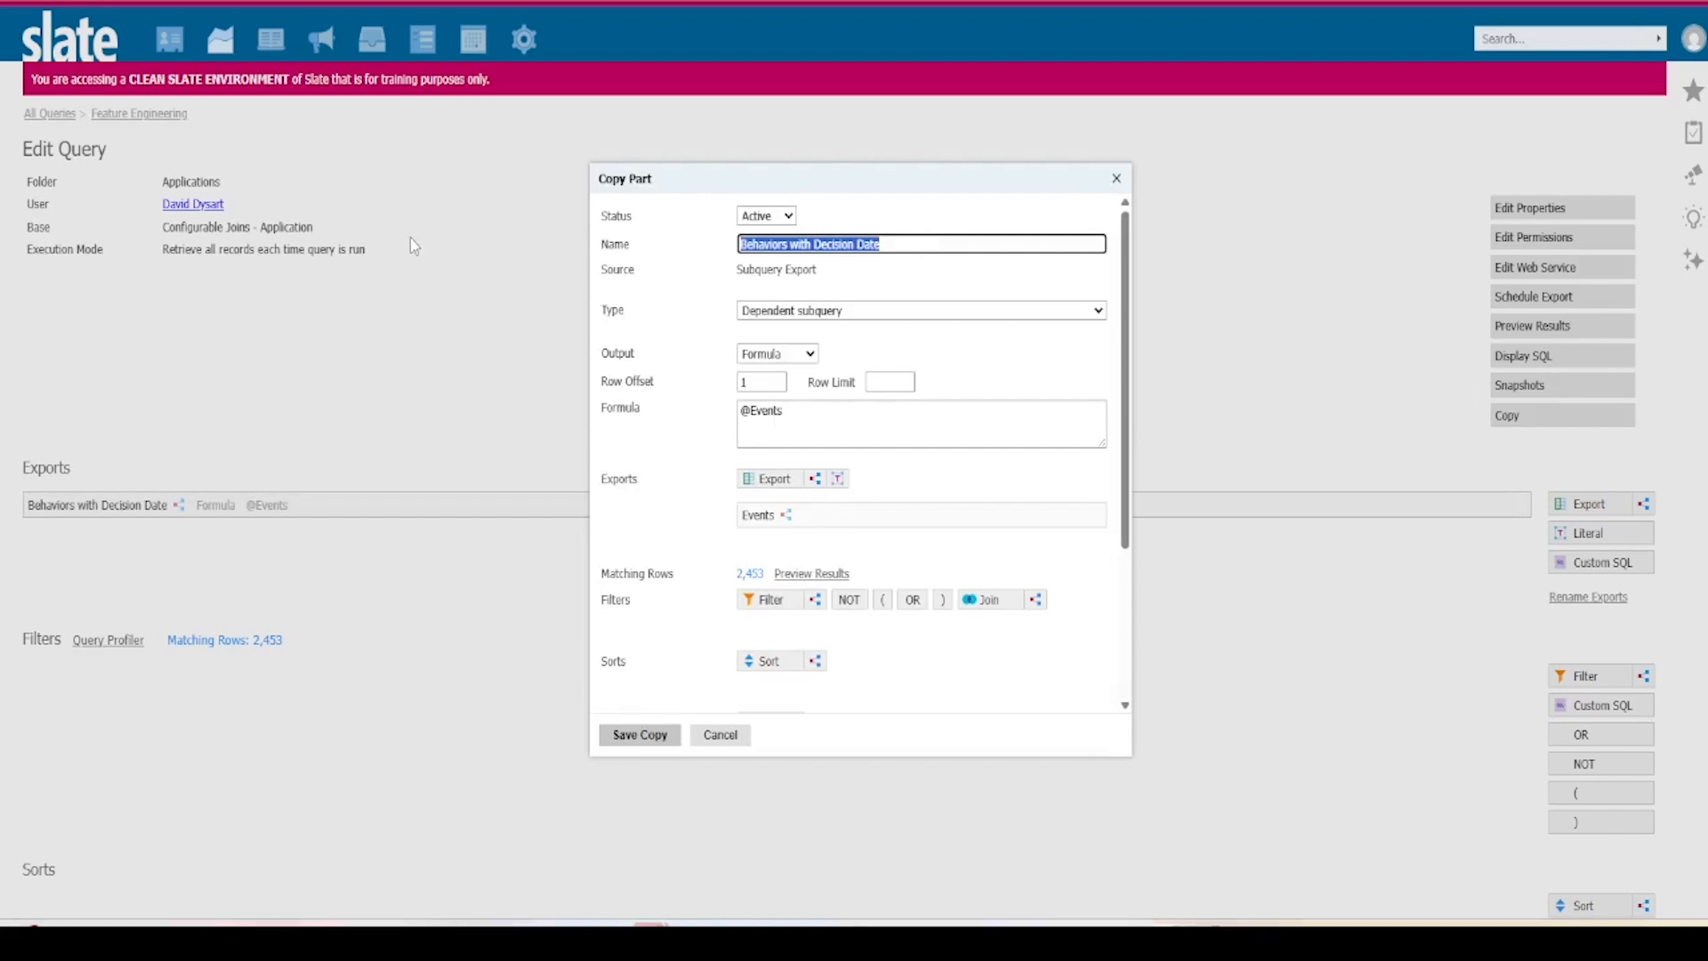
{"action": "type", "text": "Count: Events"}
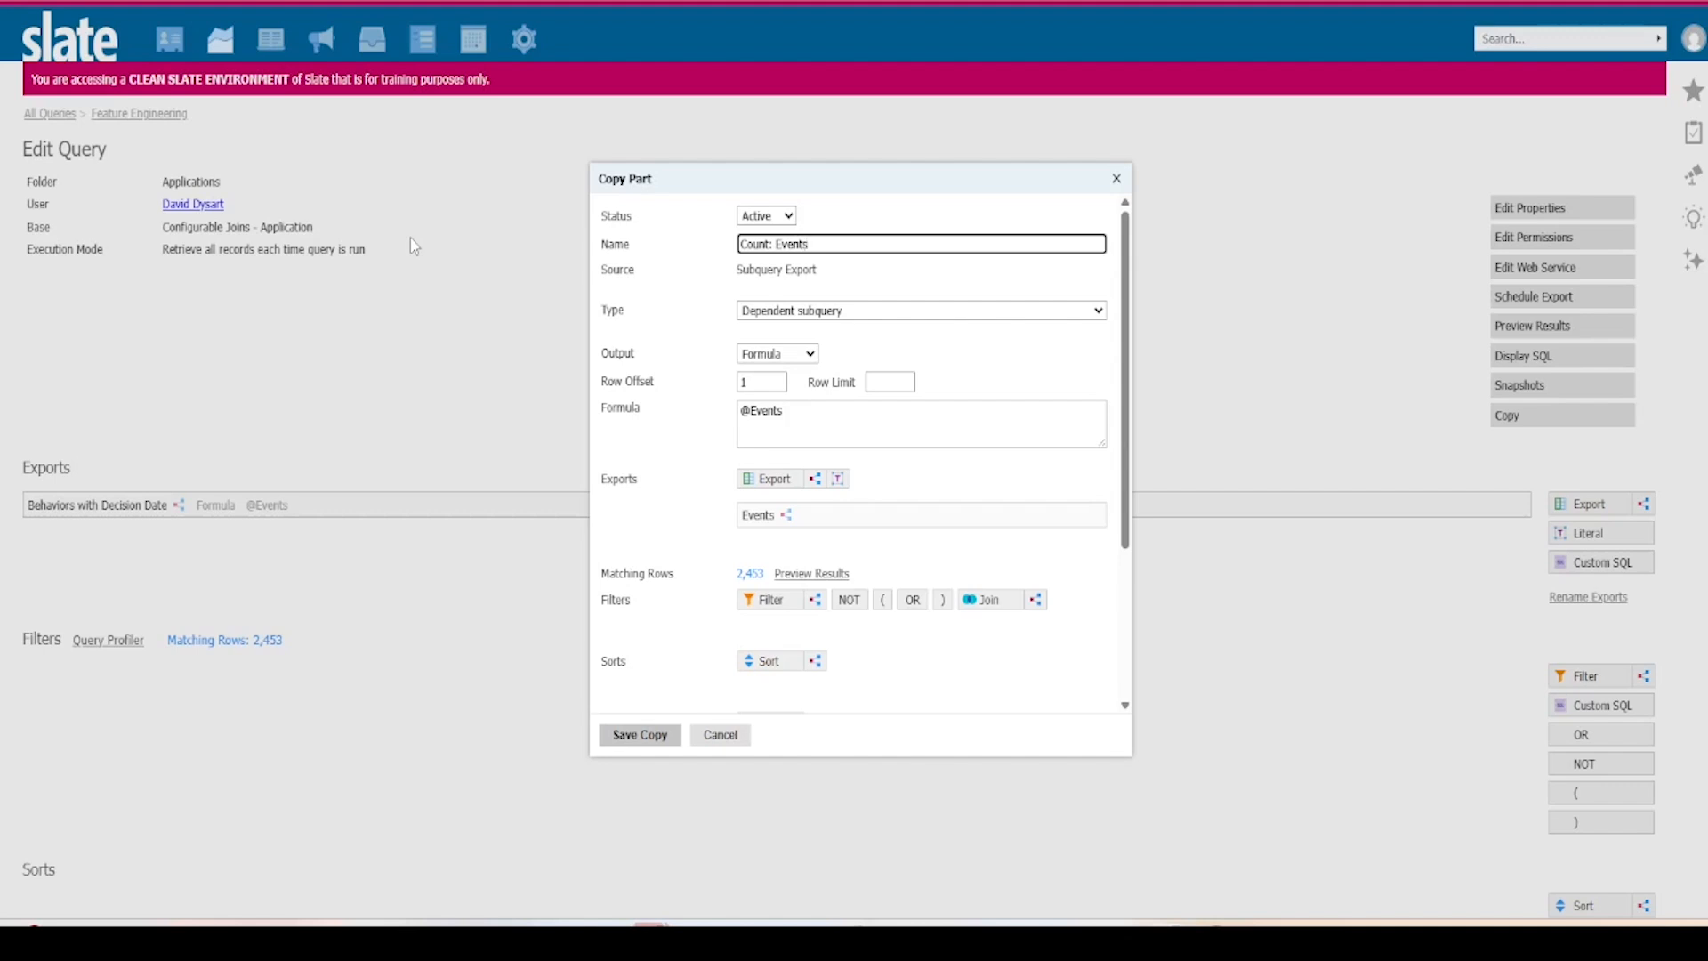
Add a Person - Form Responses Registration Status filter set to IN Attended inside the nested Events export.
{"action": "mouse_move", "coordinate": [770, 514]}
{"action": "left_click", "coordinate": [773, 514]}
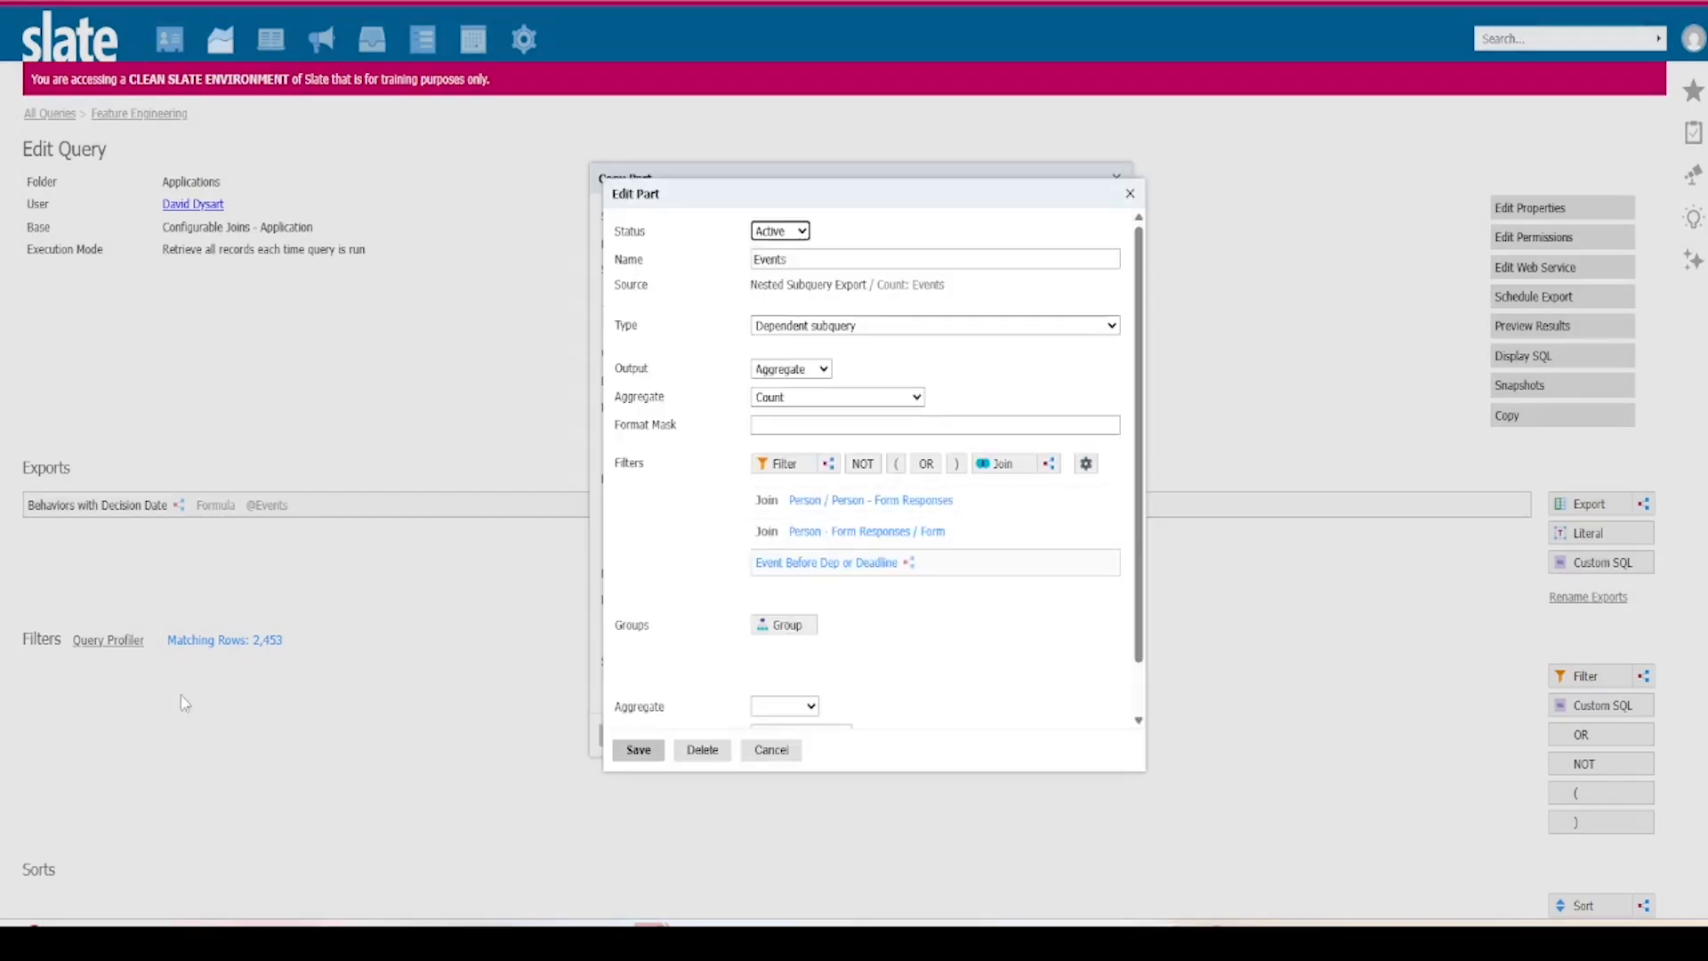
{"action": "left_click", "coordinate": [825, 562]}
{"action": "mouse_move", "coordinate": [857, 511]}
{"action": "mouse_move", "coordinate": [843, 544]}
{"action": "left_click", "coordinate": [783, 465]}
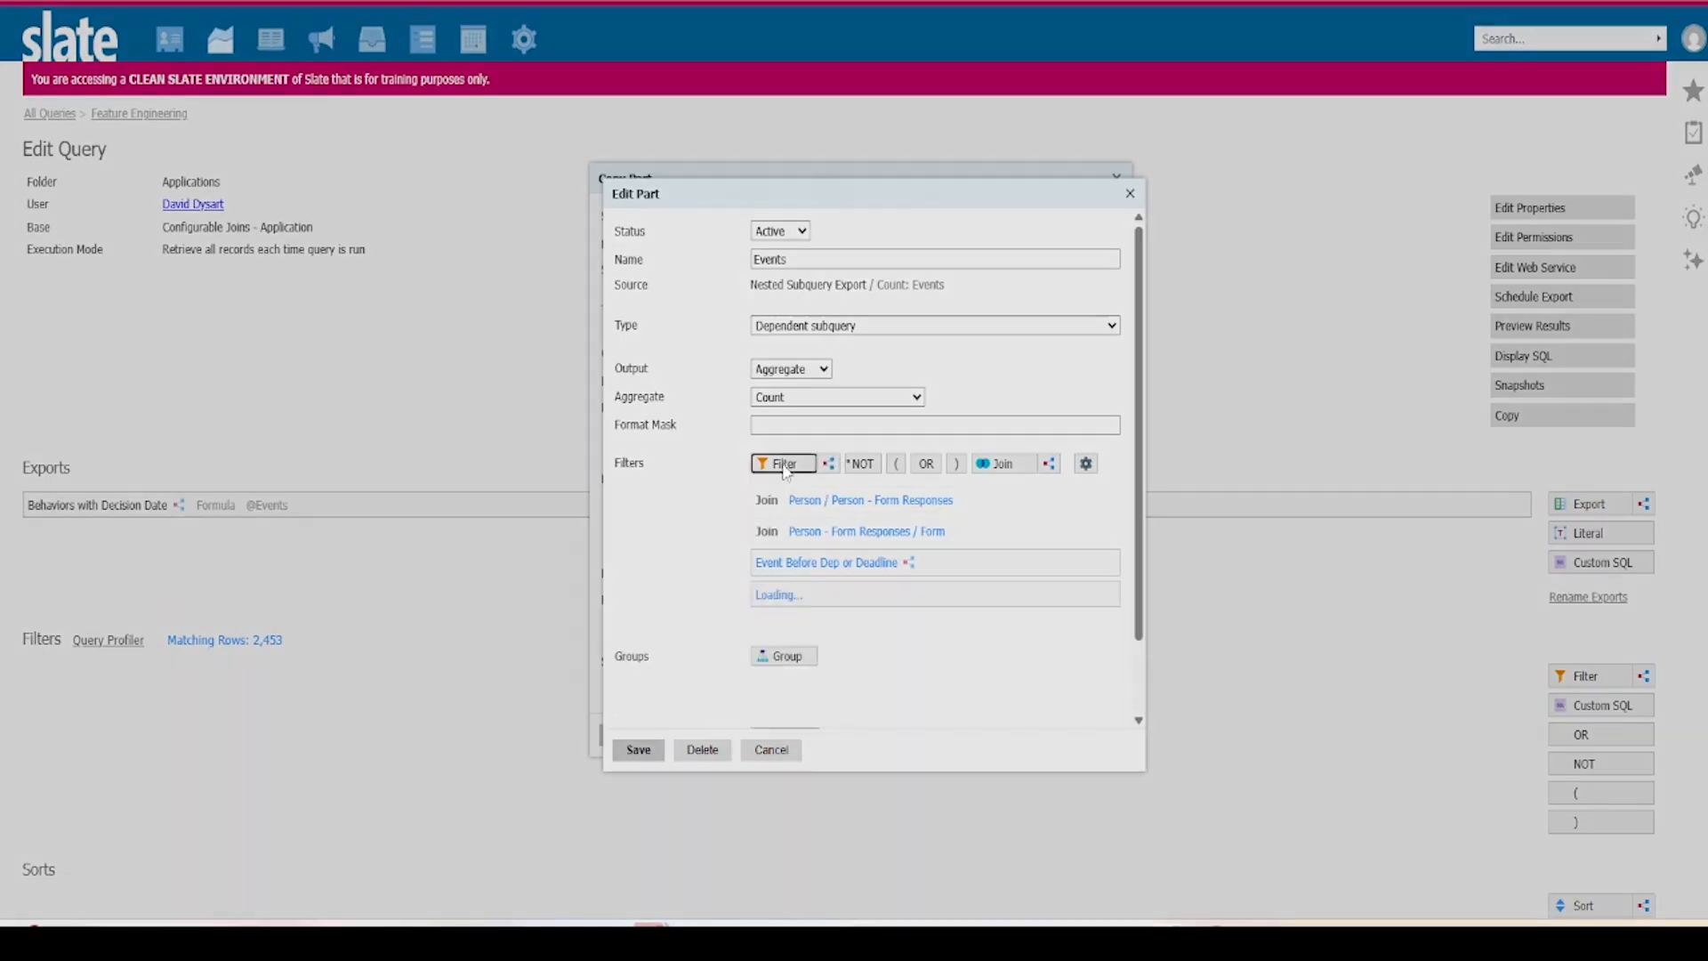
{"action": "type", "text": "reg stat"}
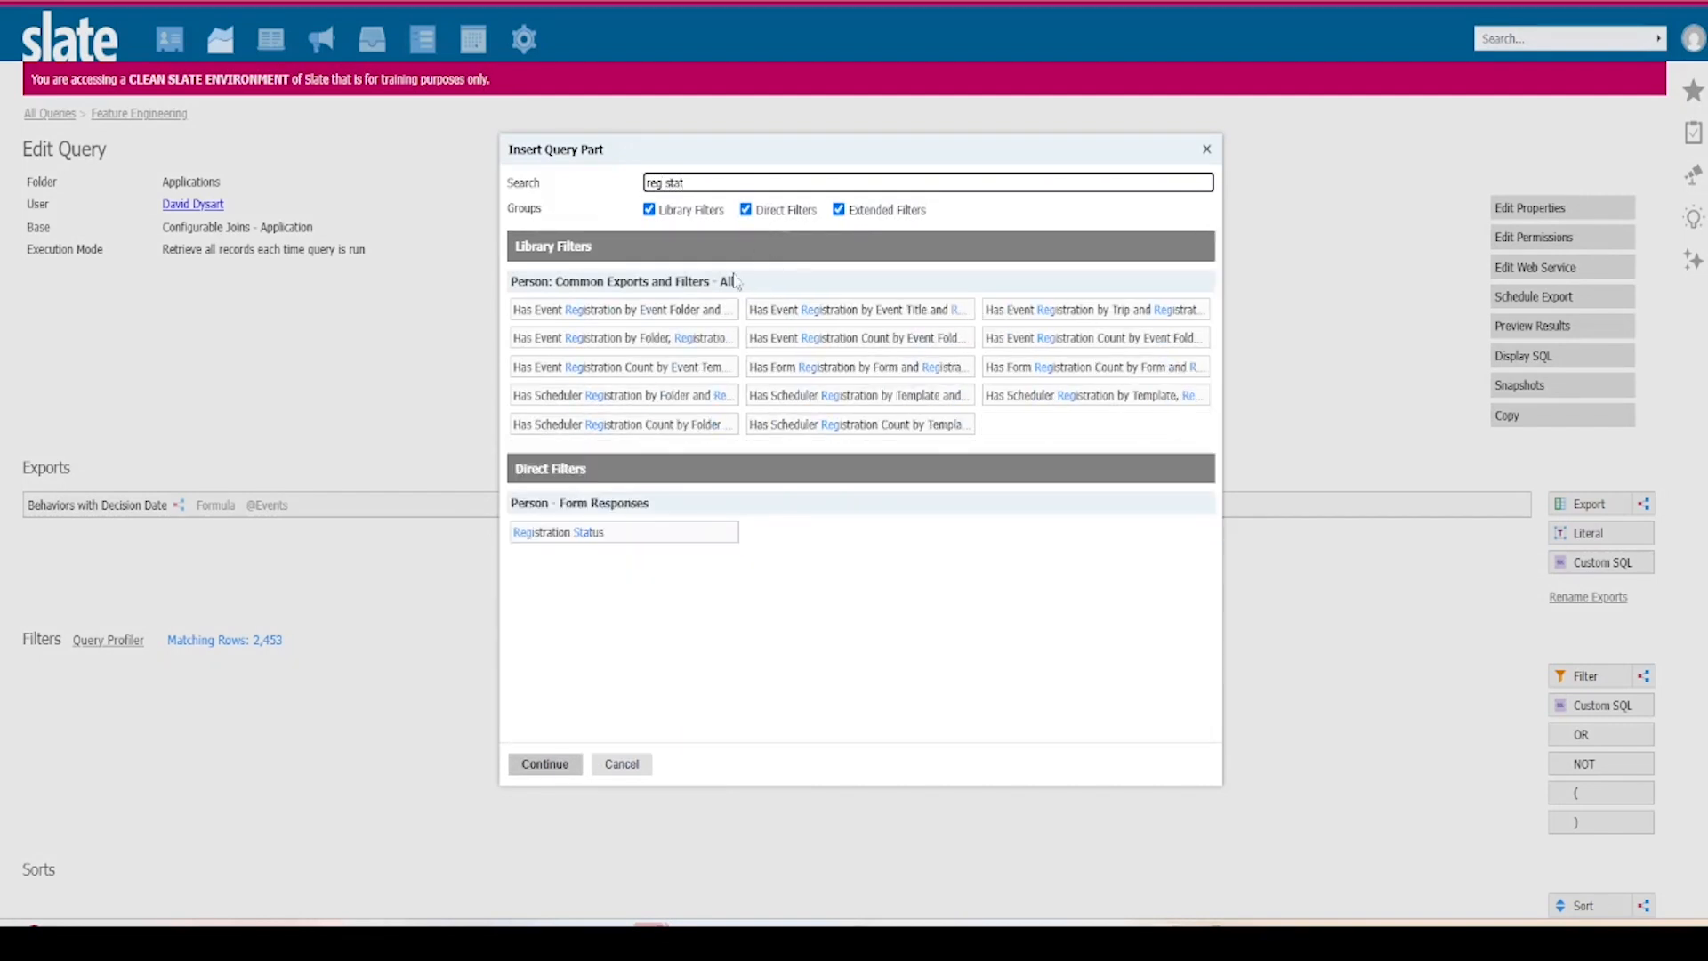
{"action": "left_click", "coordinate": [559, 536]}
{"action": "left_click", "coordinate": [559, 538]}
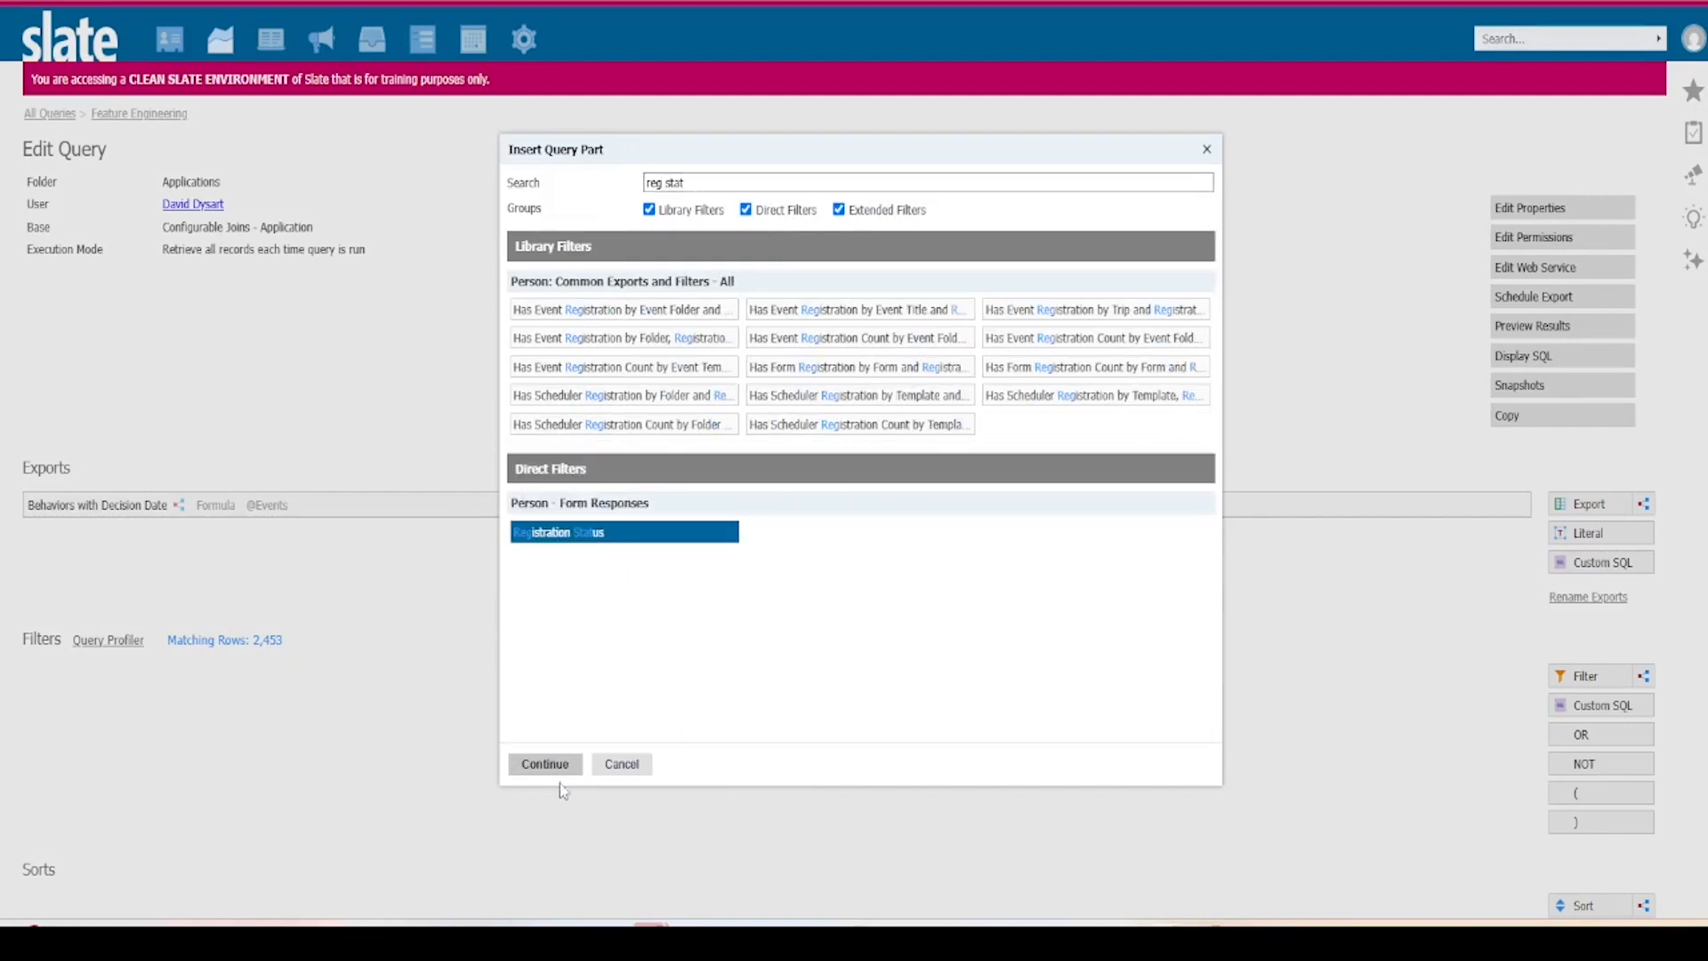
{"action": "left_click", "coordinate": [545, 763]}
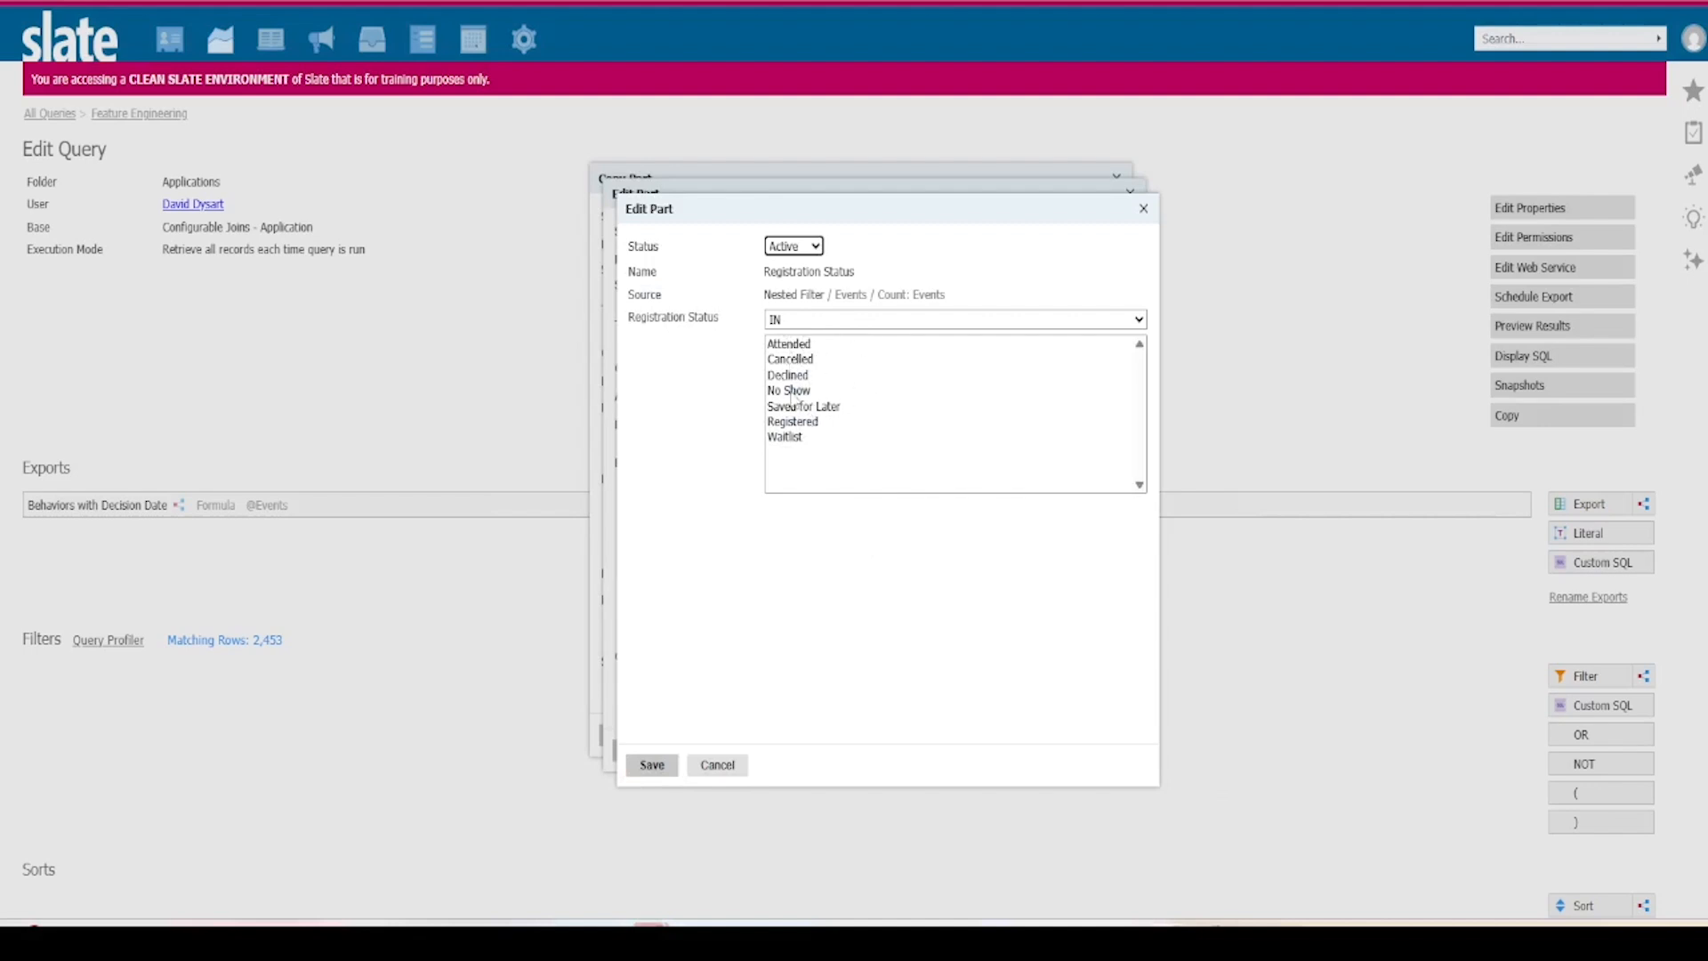
{"action": "left_click", "coordinate": [794, 348]}
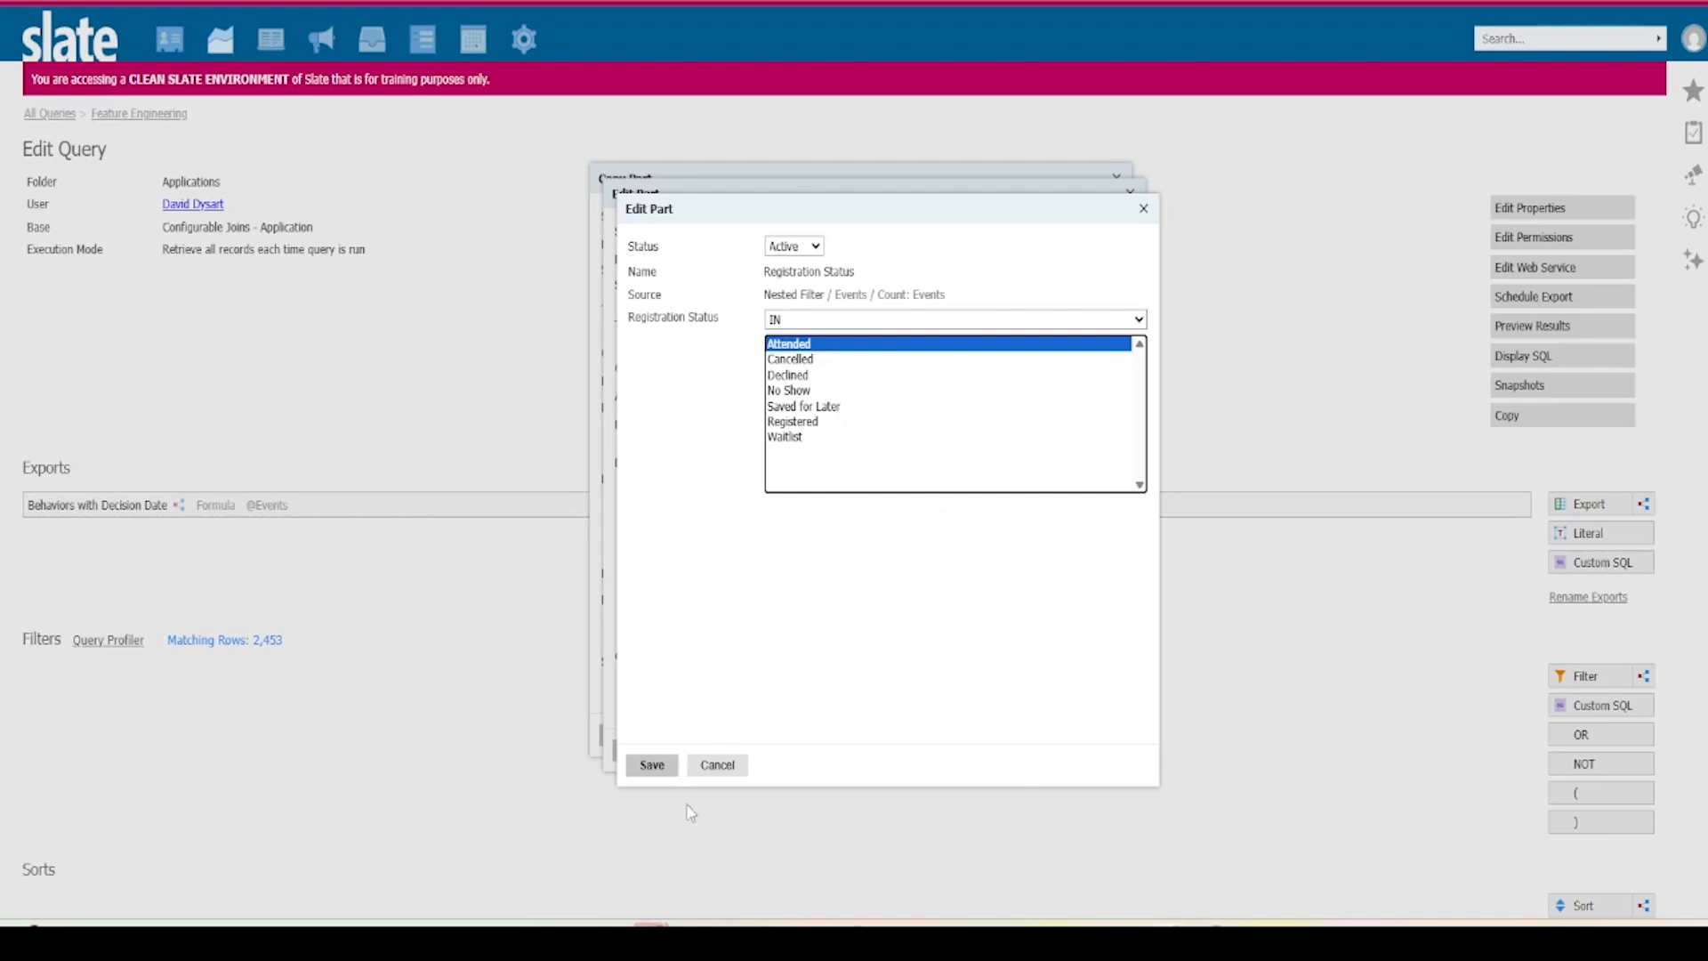
{"action": "left_click", "coordinate": [673, 763]}
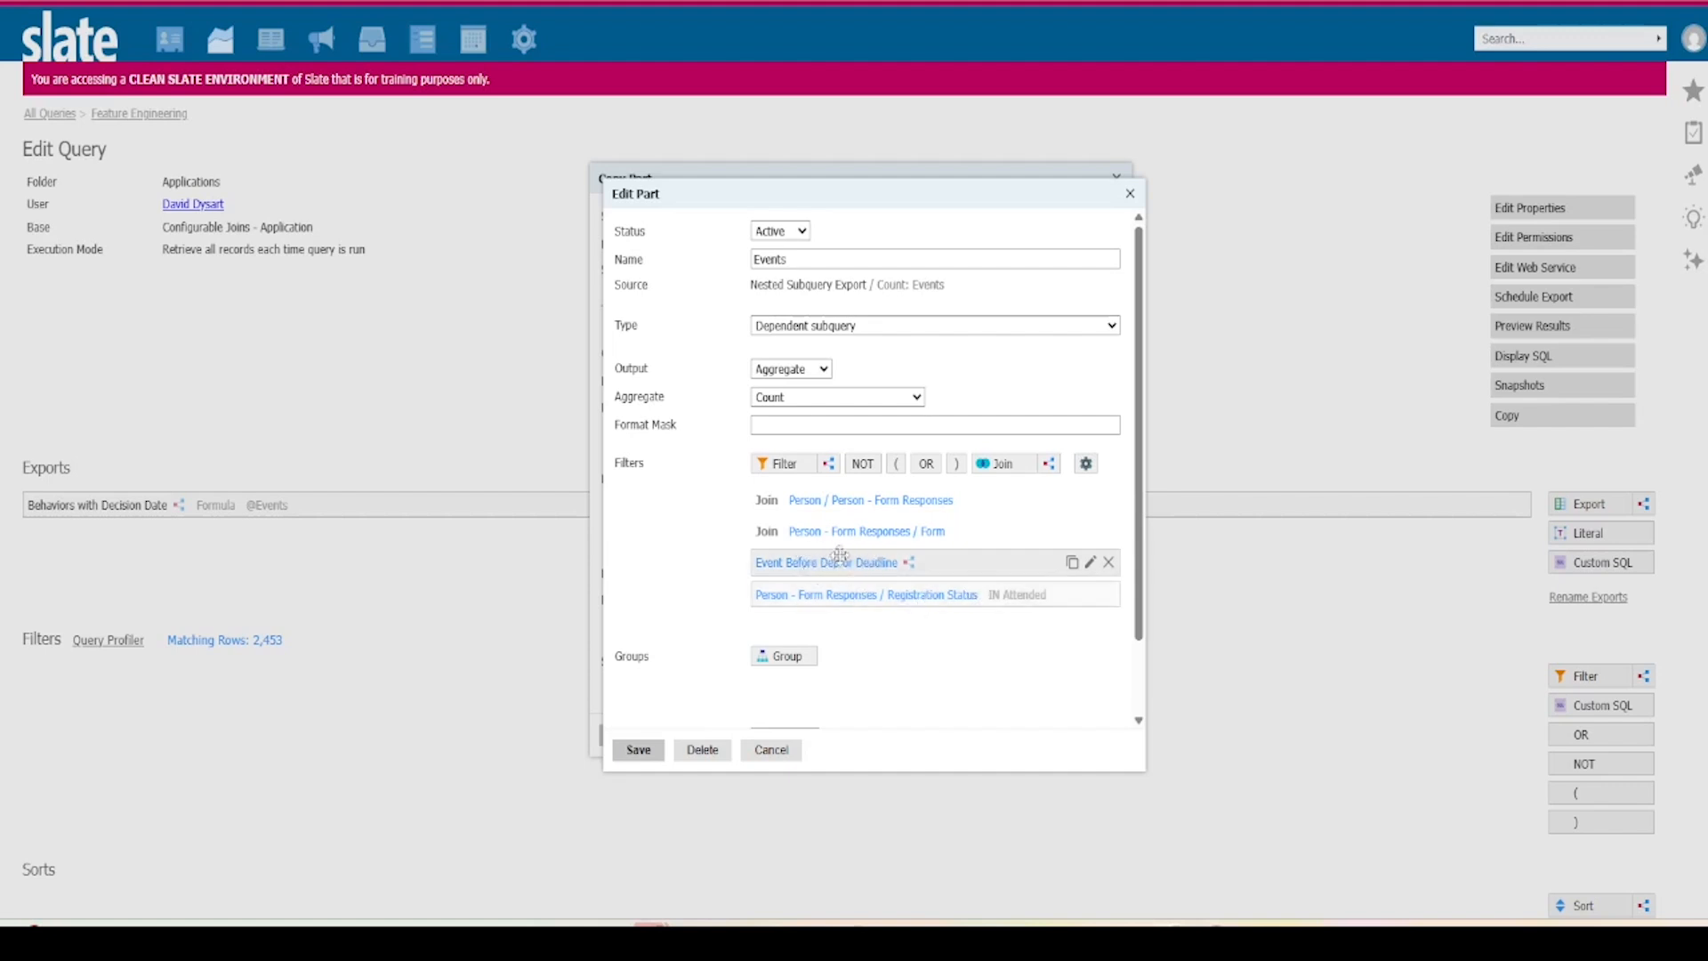
Add a Form Template filter set to IN Admitted Student Day to the nested Events export.
{"action": "left_click", "coordinate": [782, 464]}
{"action": "type", "text": "templa"}
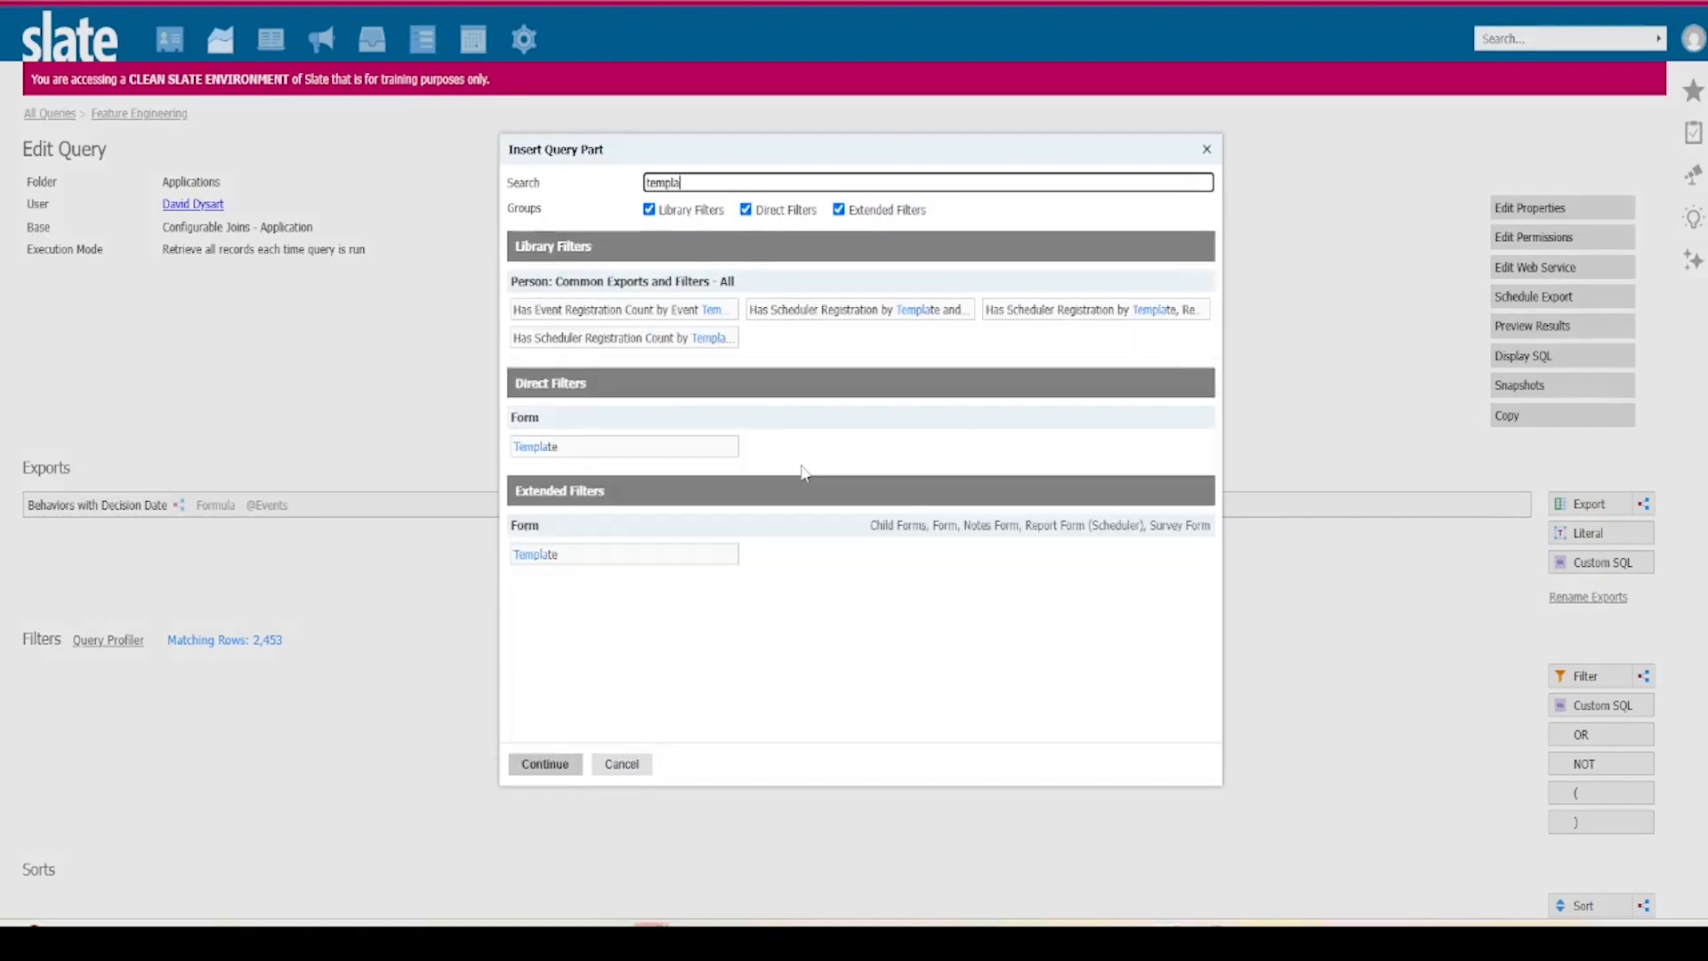
{"action": "left_click", "coordinate": [547, 450]}
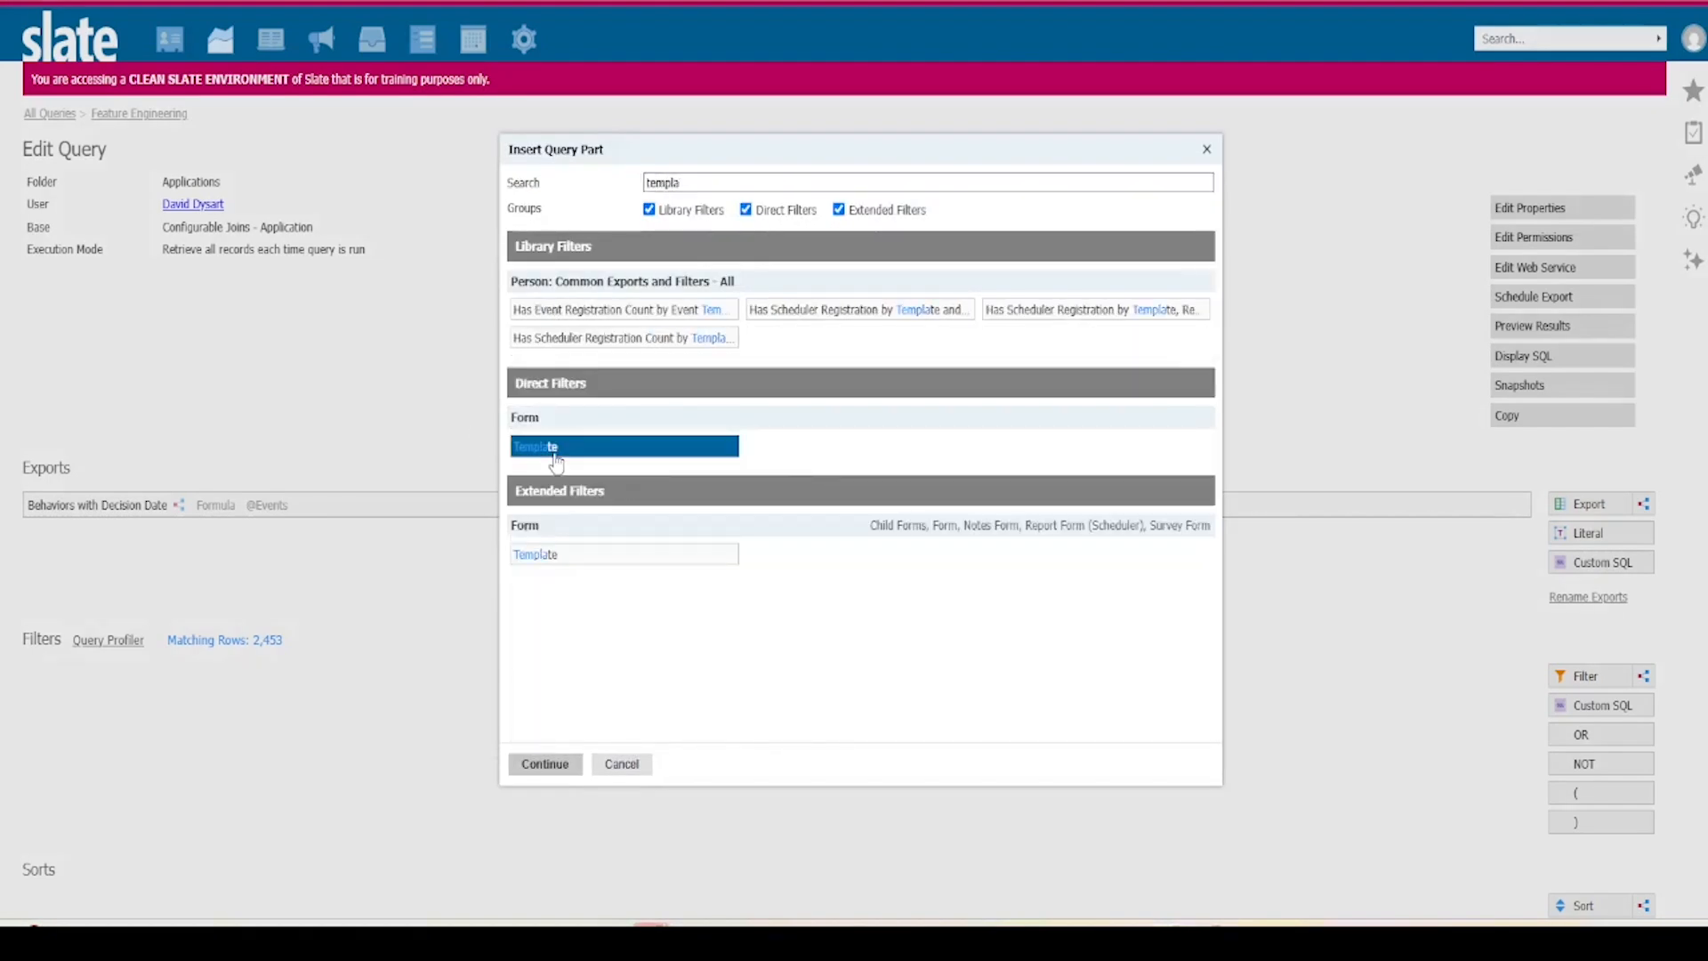
{"action": "left_click", "coordinate": [544, 765]}
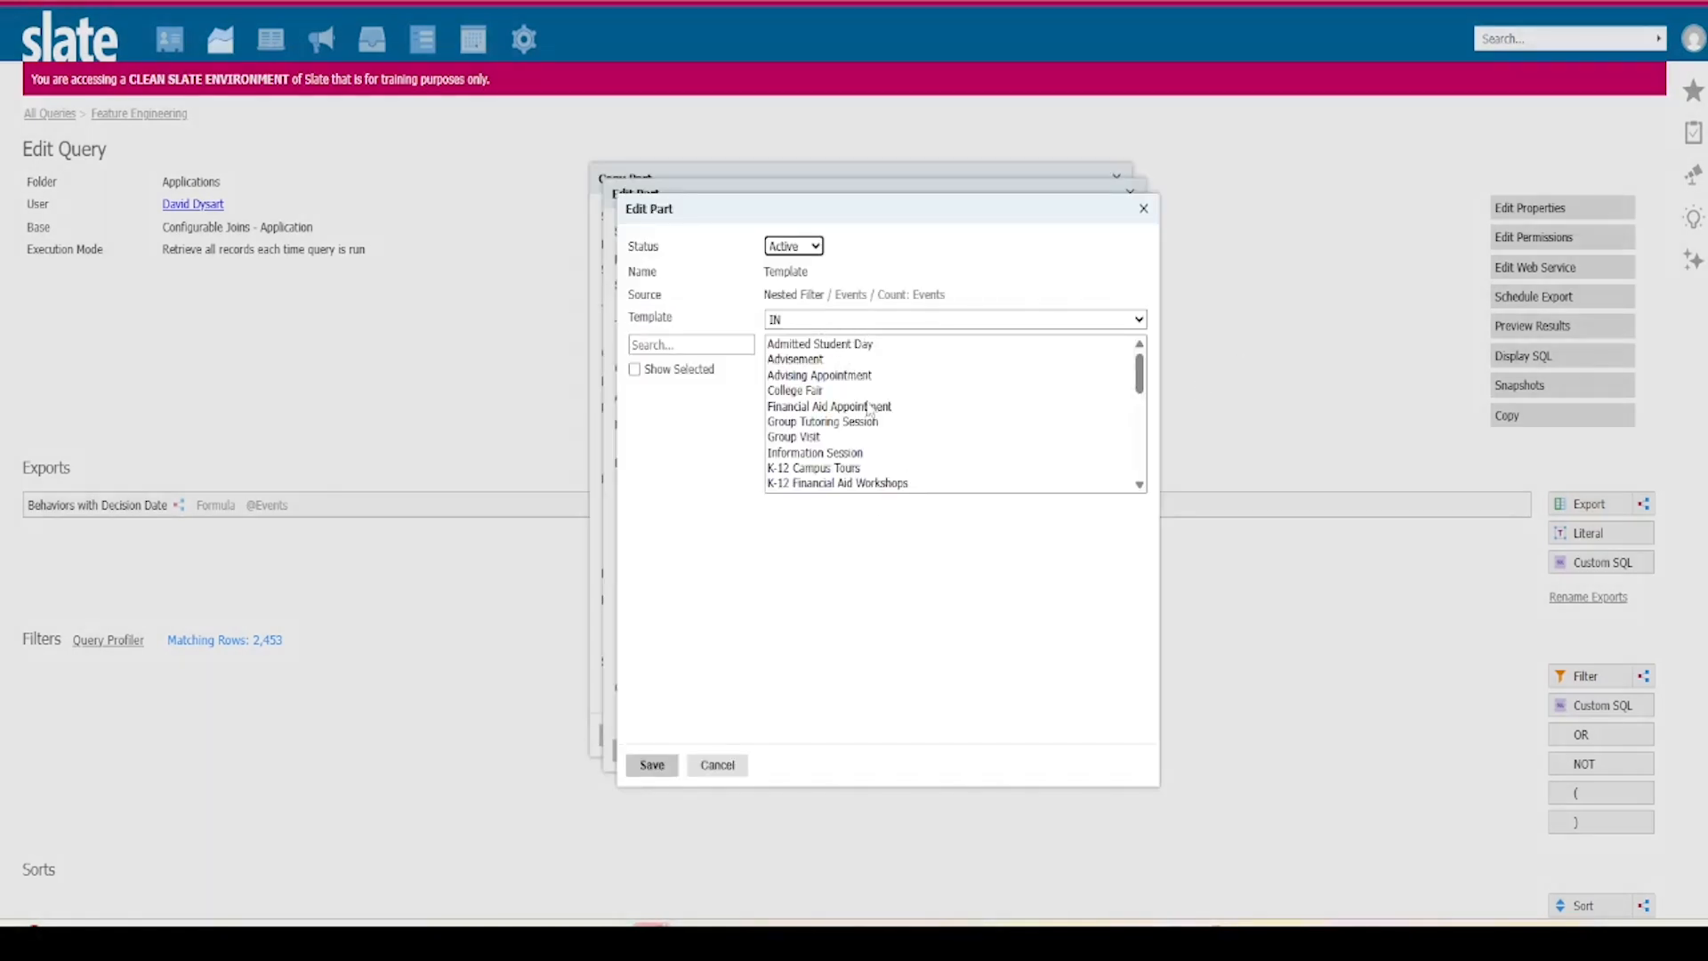
{"action": "left_click", "coordinate": [817, 347]}
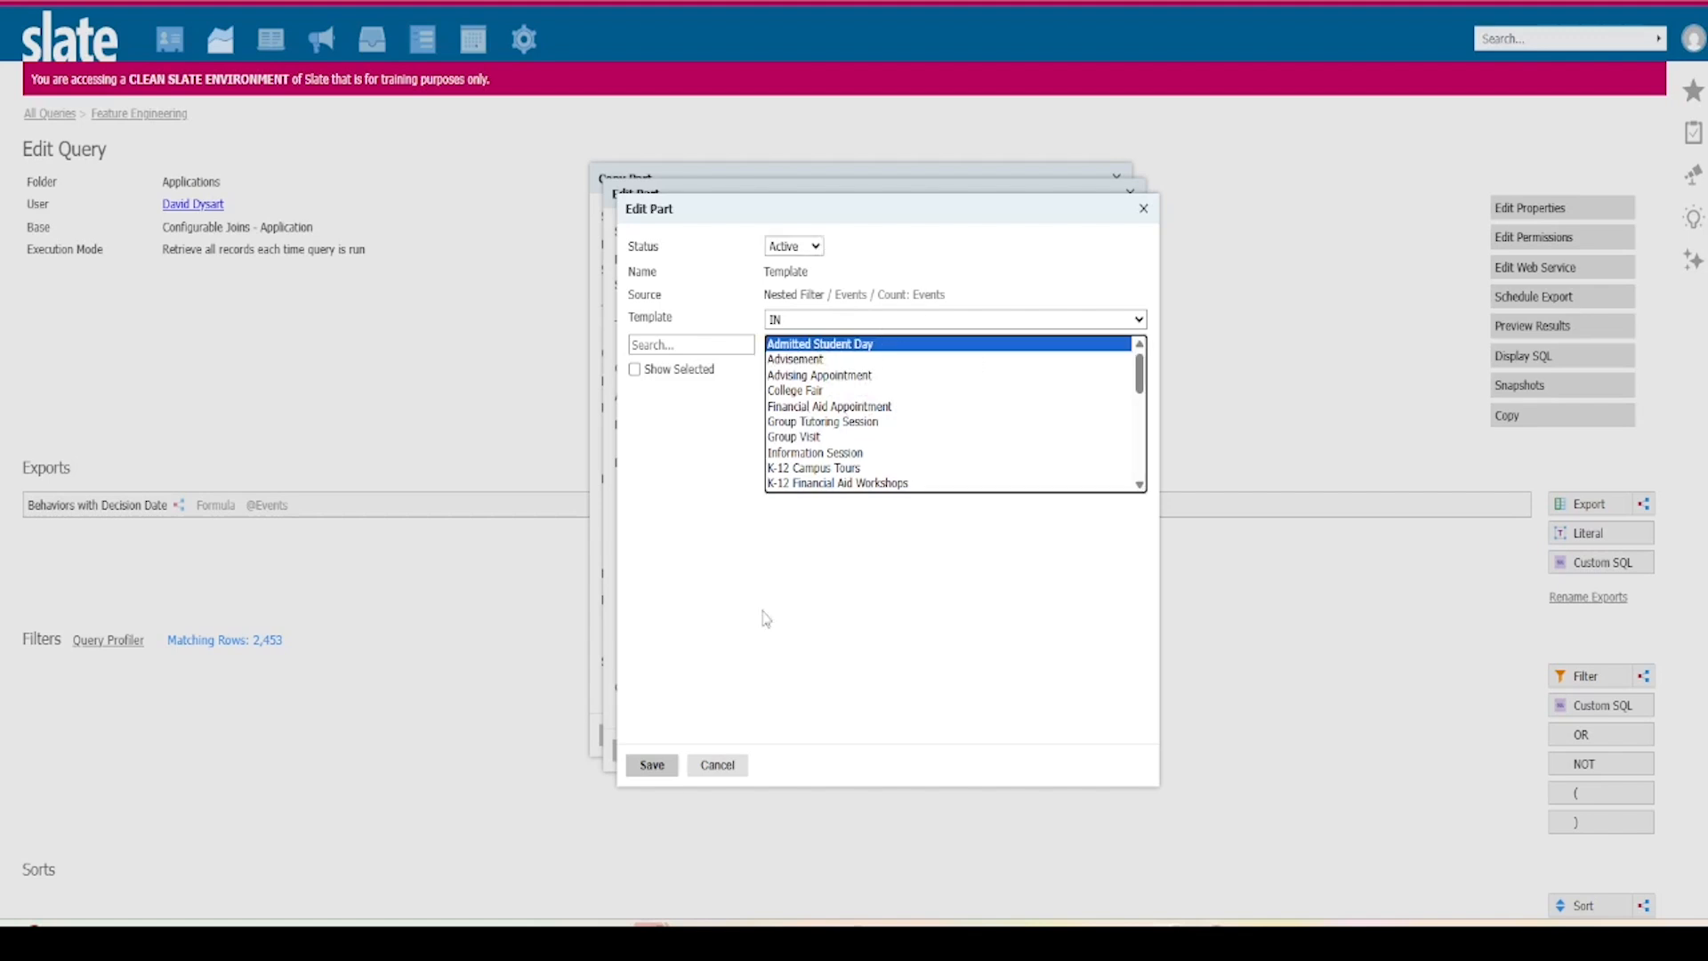
{"action": "left_click", "coordinate": [651, 765]}
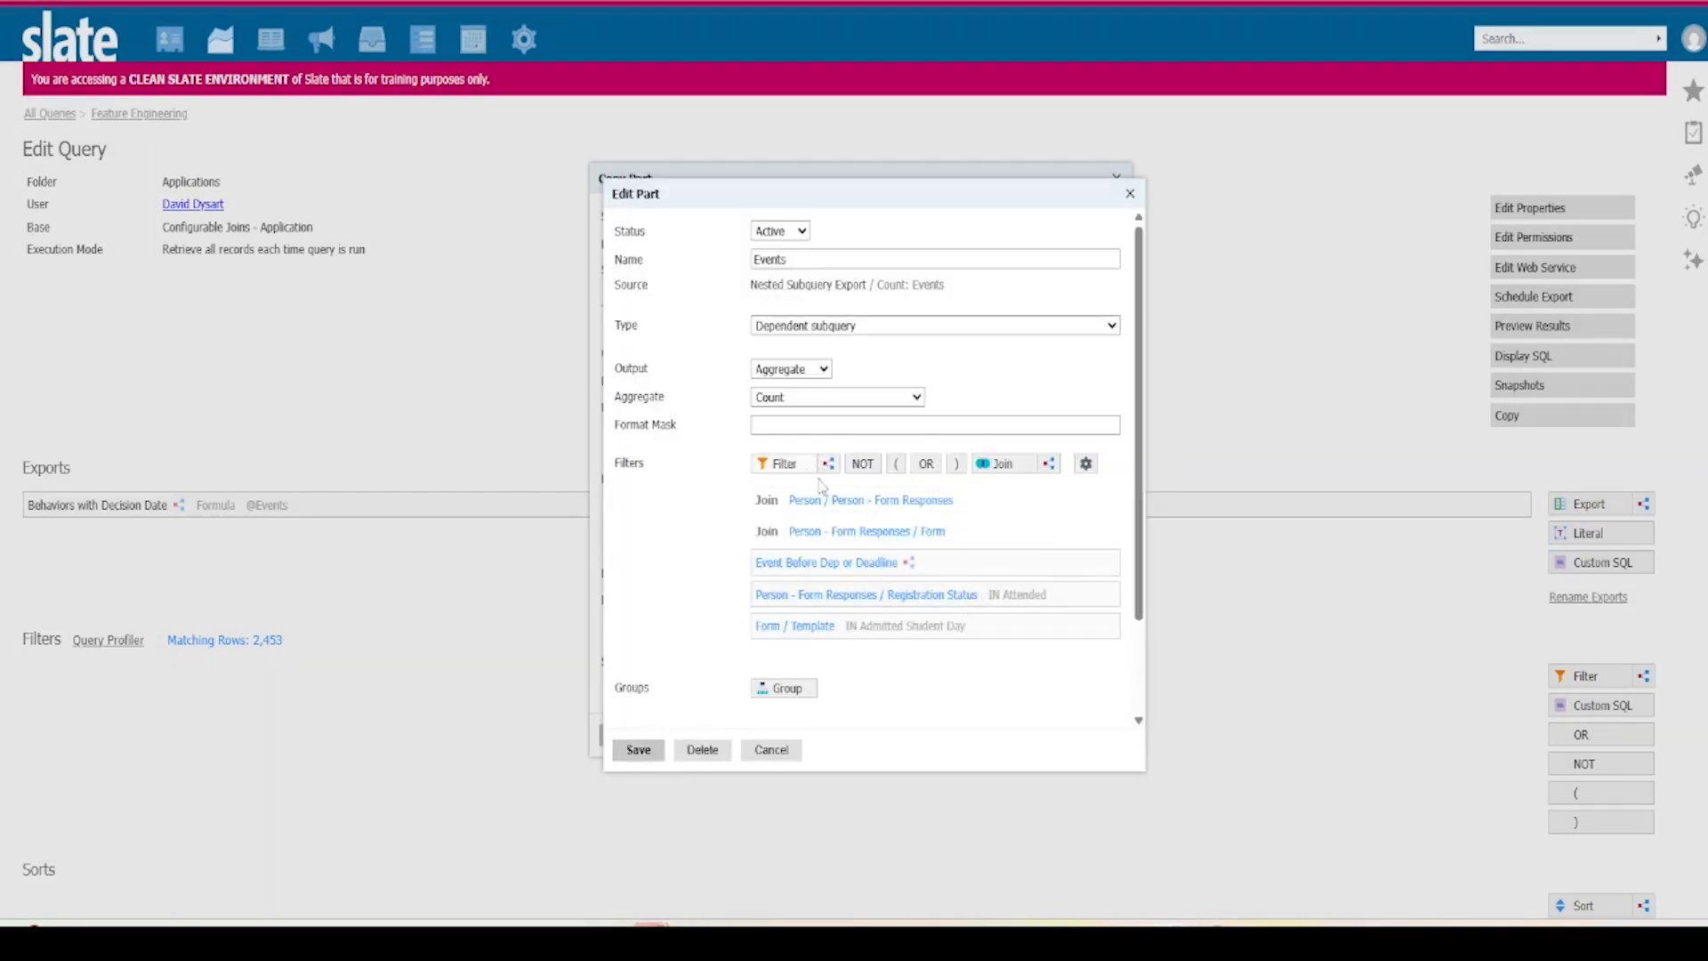
Enclose the Template filter in parentheses with an OR operator following it inside the group.
{"action": "left_click_drag", "start_coordinate": [921, 464], "coordinate": [901, 623]}
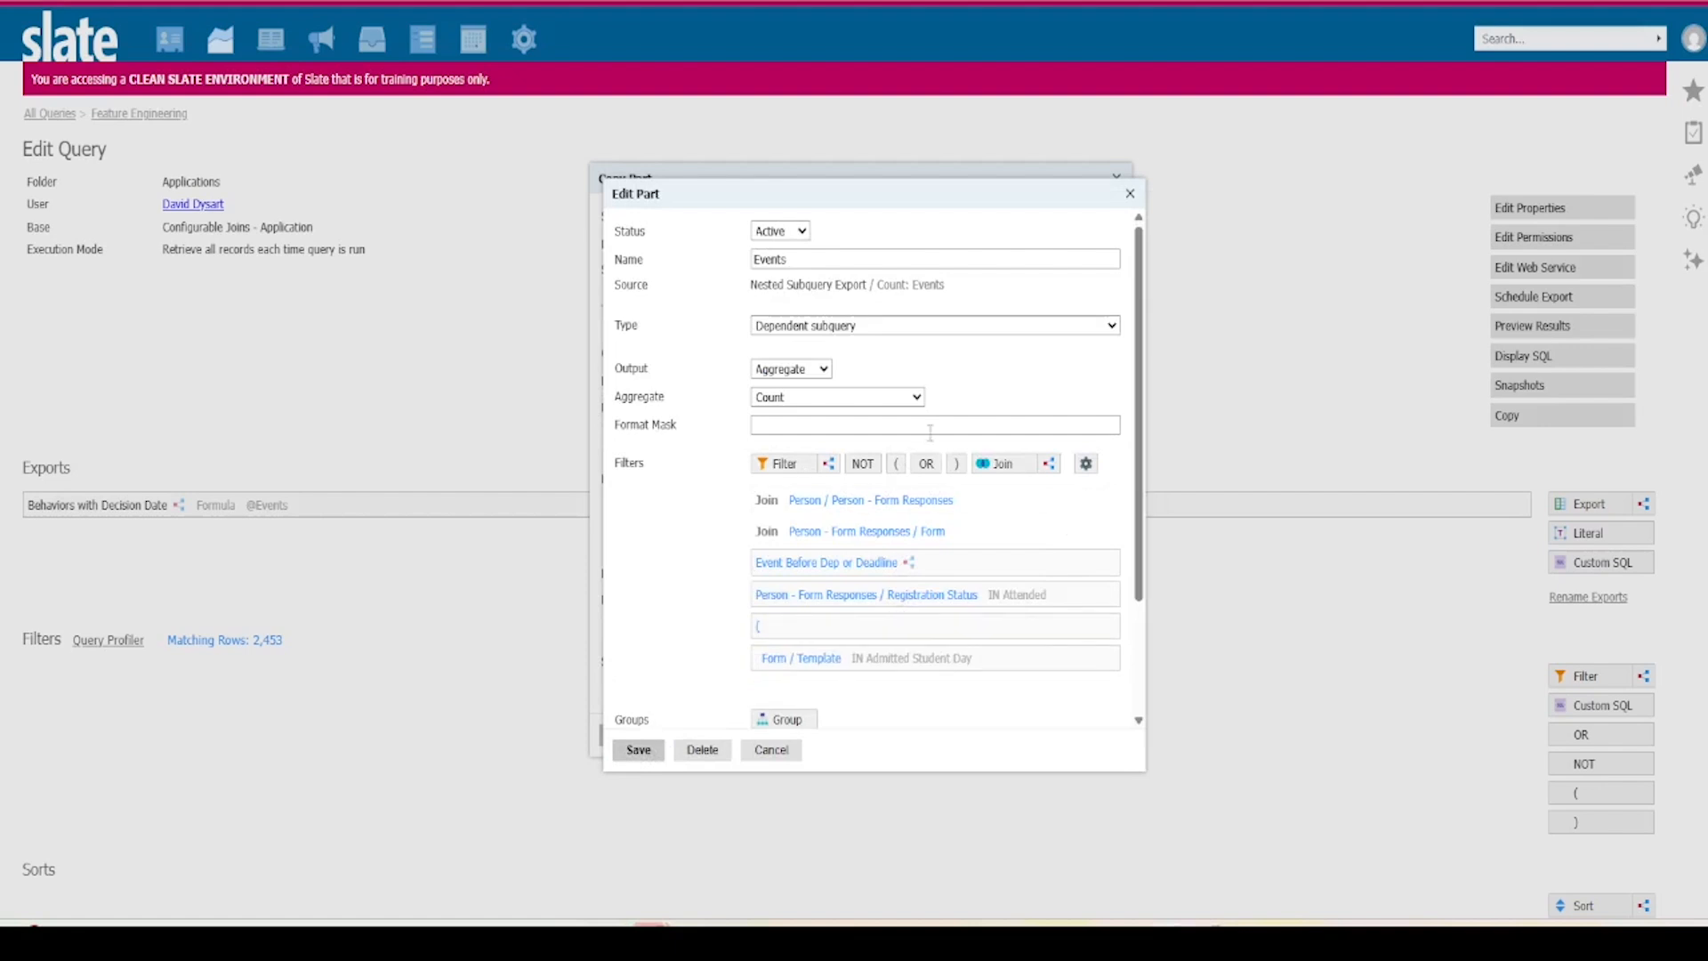
{"action": "left_click", "coordinate": [926, 464]}
{"action": "left_click", "coordinate": [956, 464]}
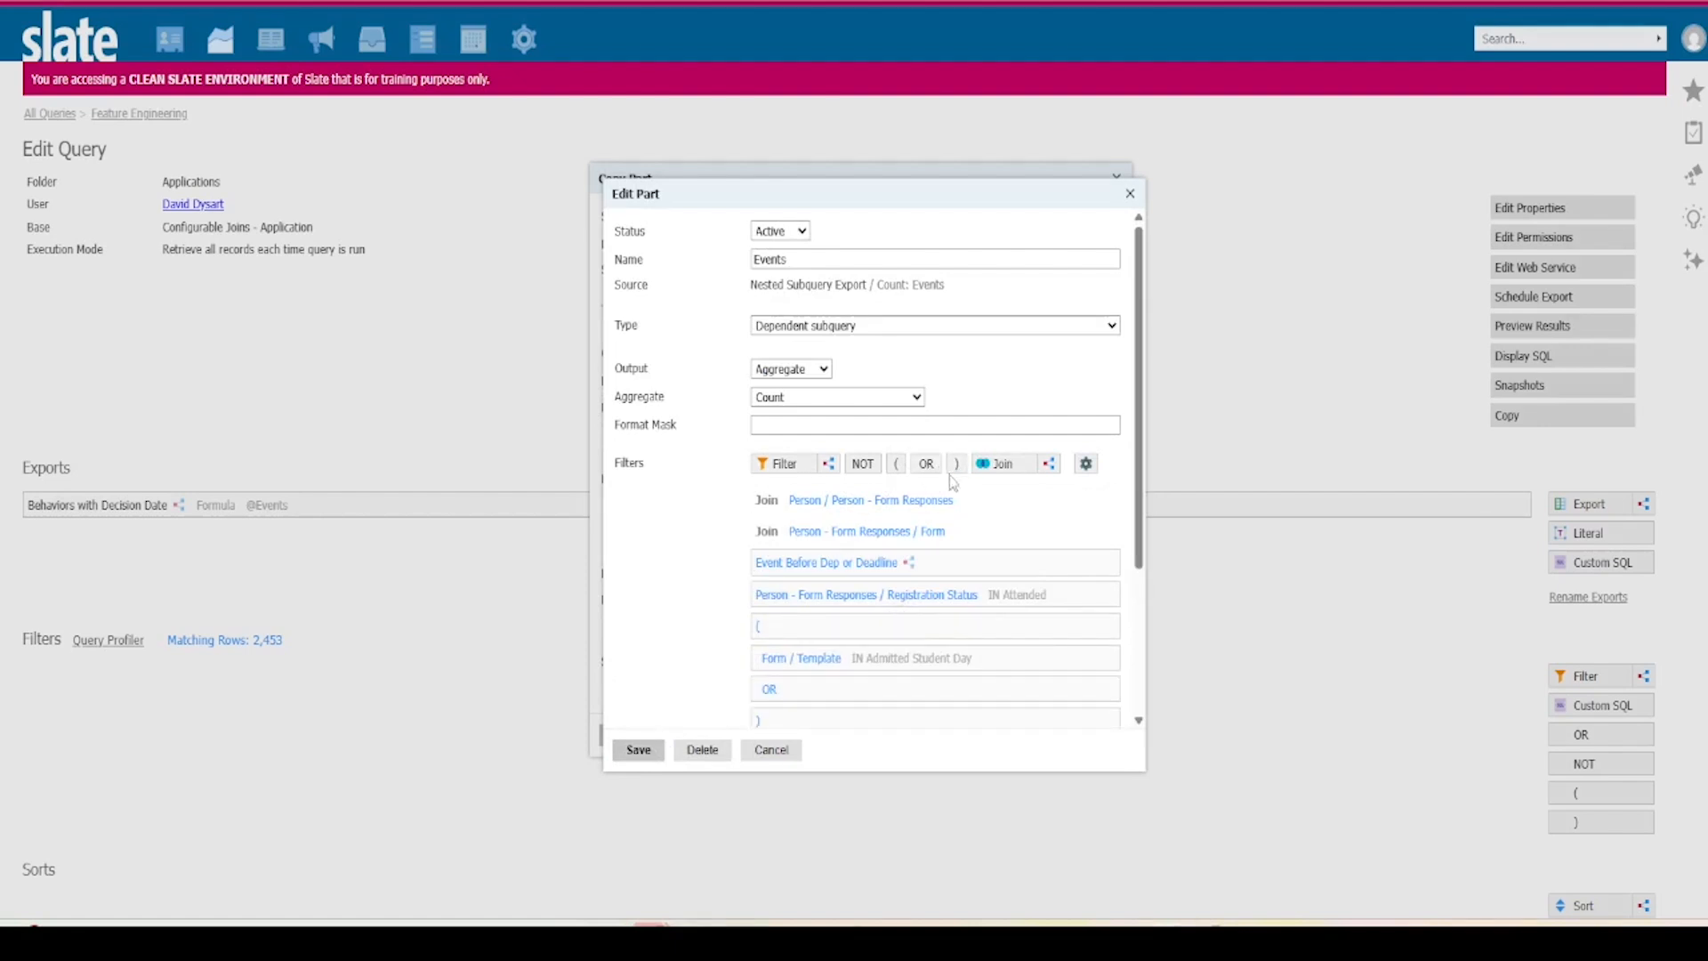
Add a Form Folder filter set to IN Admitted Student Day after the OR, inside the parentheses.
{"action": "left_click_drag", "start_coordinate": [800, 467], "coordinate": [846, 587]}
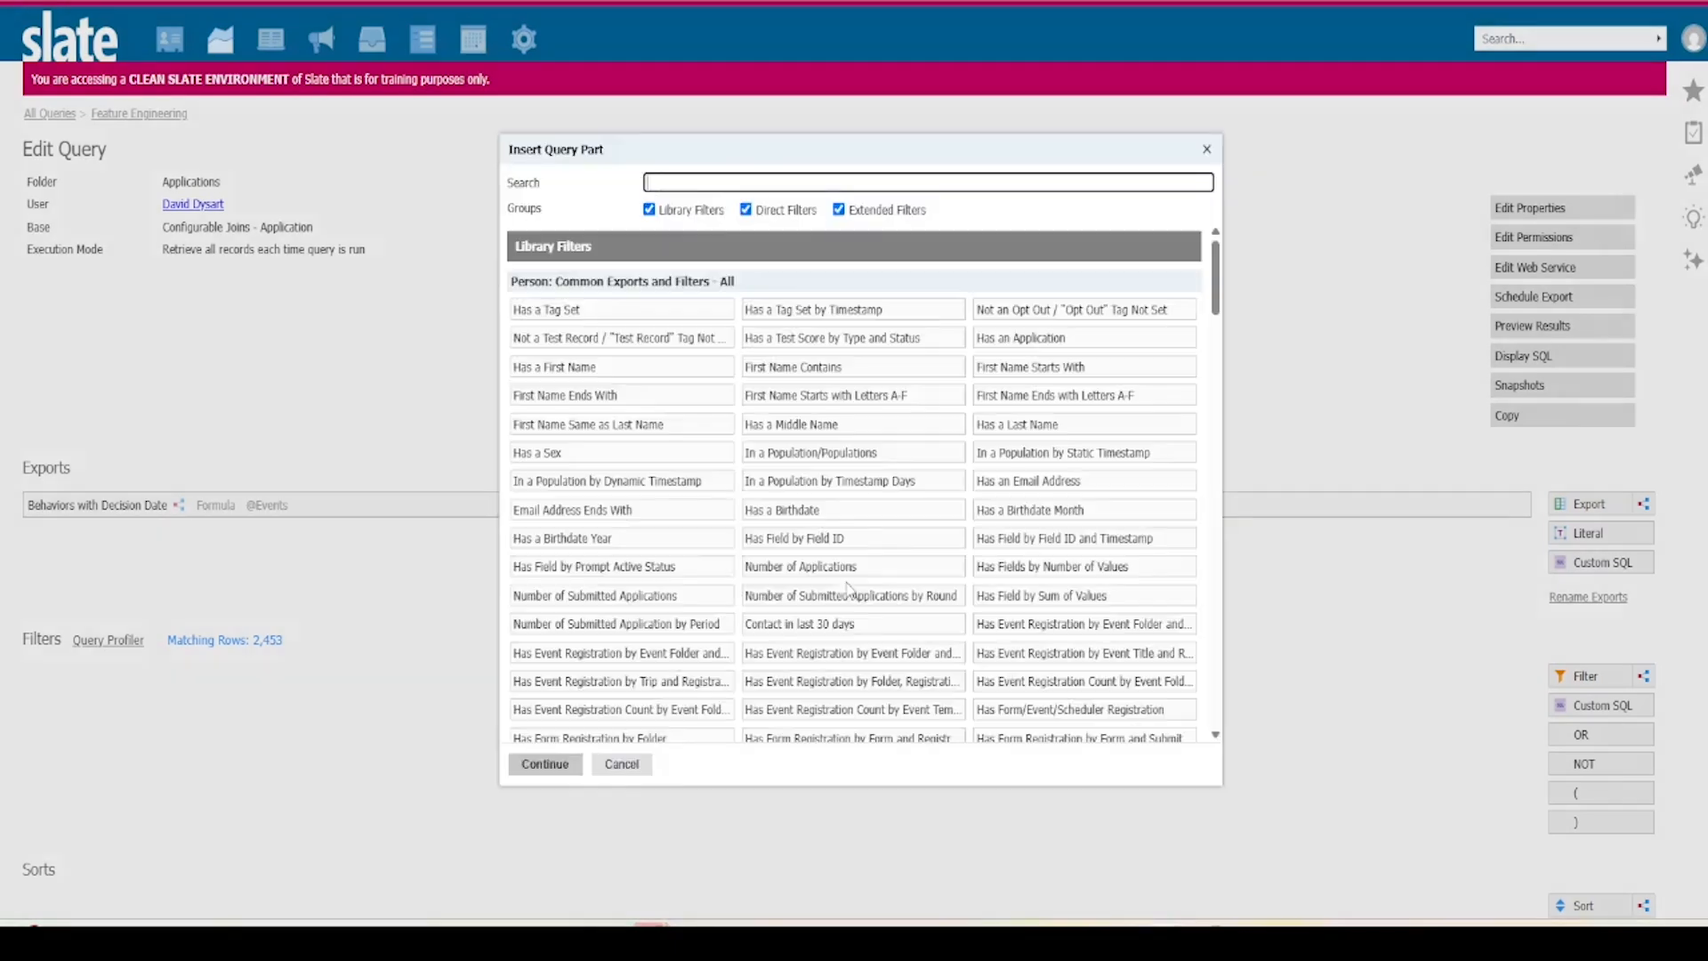
{"action": "type", "text": "folder"}
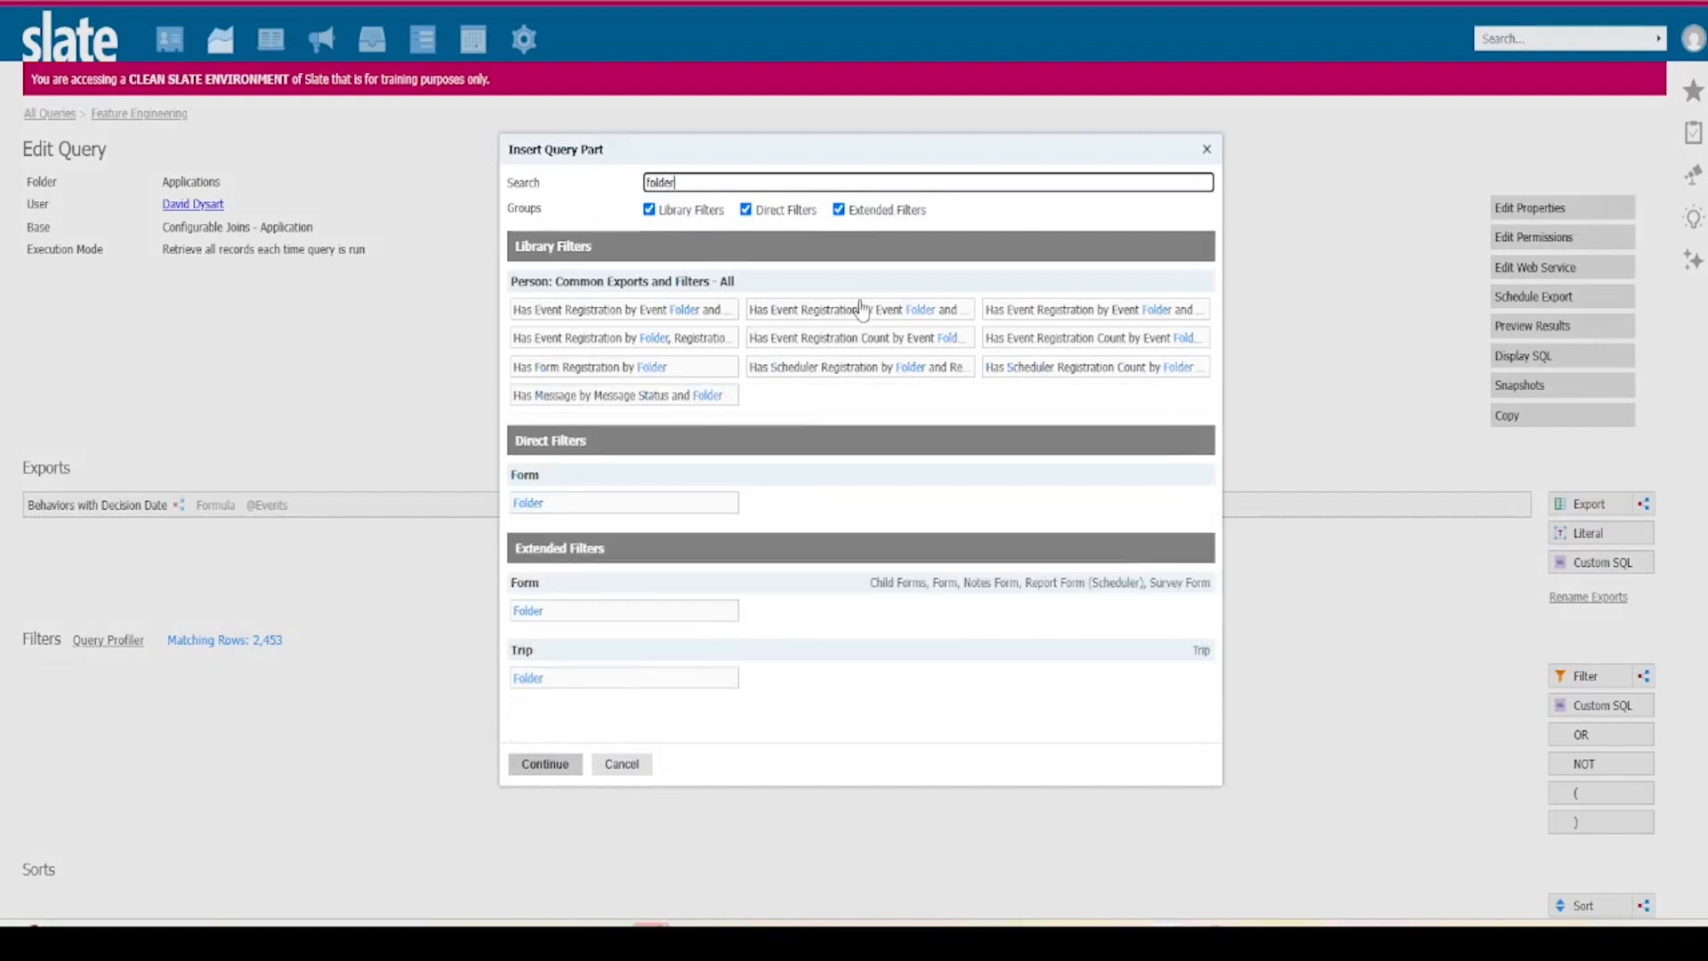
{"action": "left_click", "coordinate": [574, 504]}
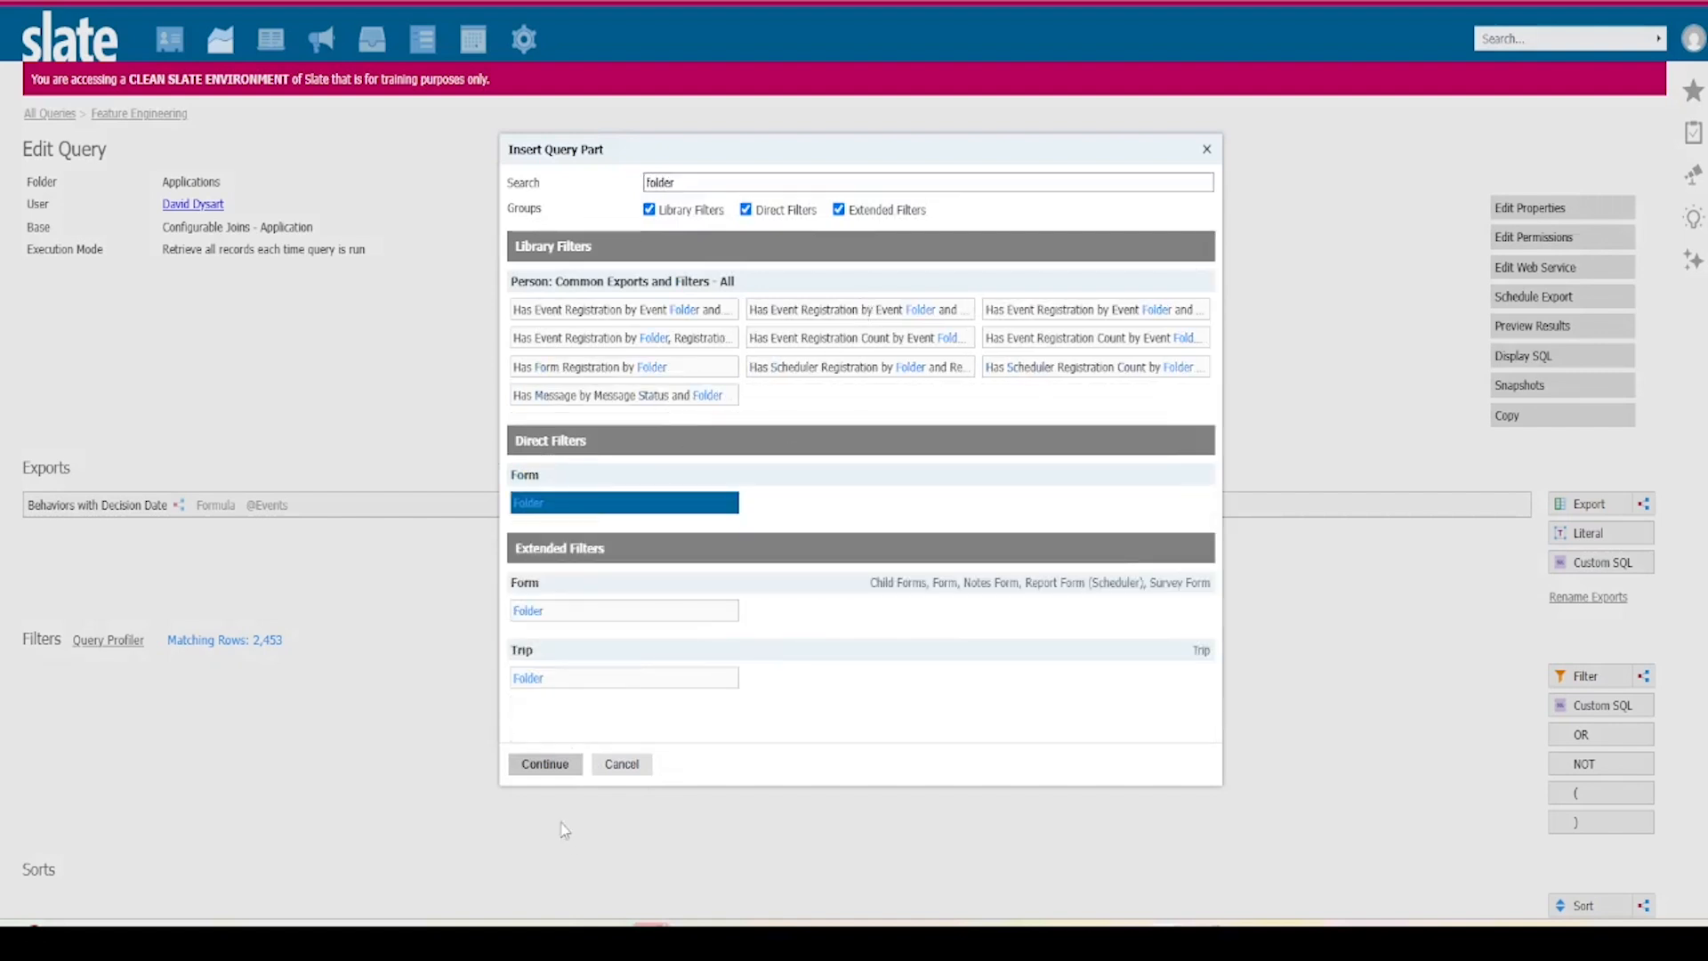
{"action": "left_click", "coordinate": [544, 763]}
{"action": "left_click", "coordinate": [863, 345]}
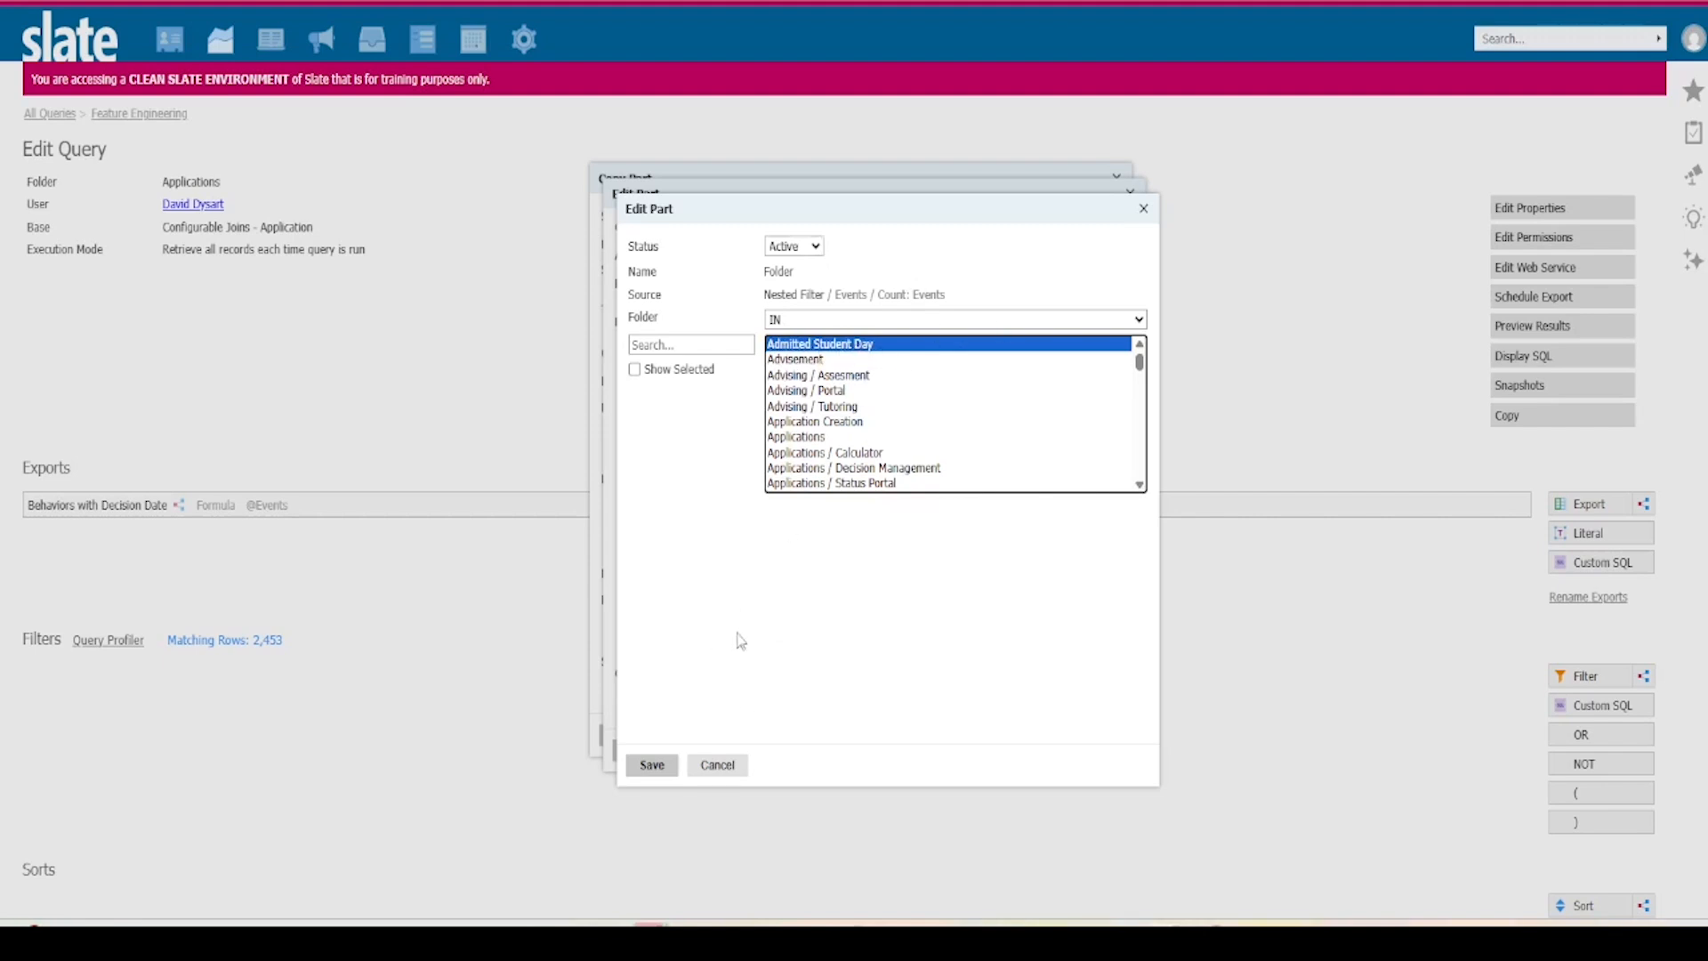
{"action": "left_click", "coordinate": [652, 765]}
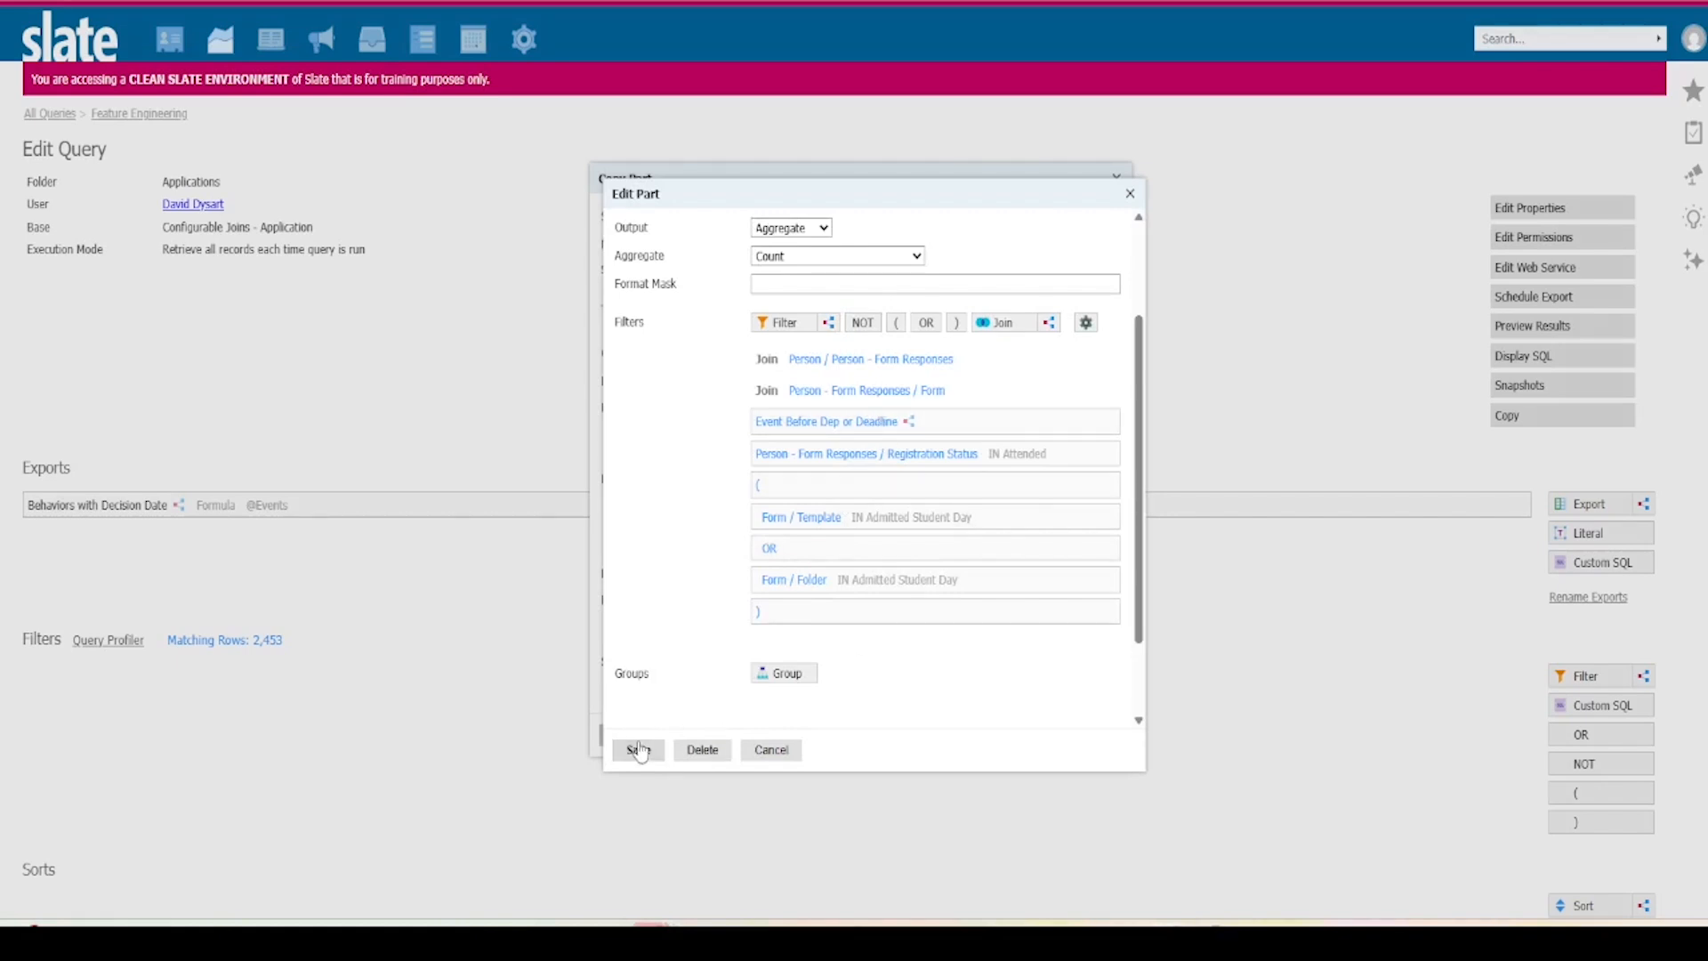
Add a Form Type filter set to IN Event above the parenthesized group and save the nested Events export.
{"action": "left_click_drag", "start_coordinate": [798, 329], "coordinate": [849, 485]}
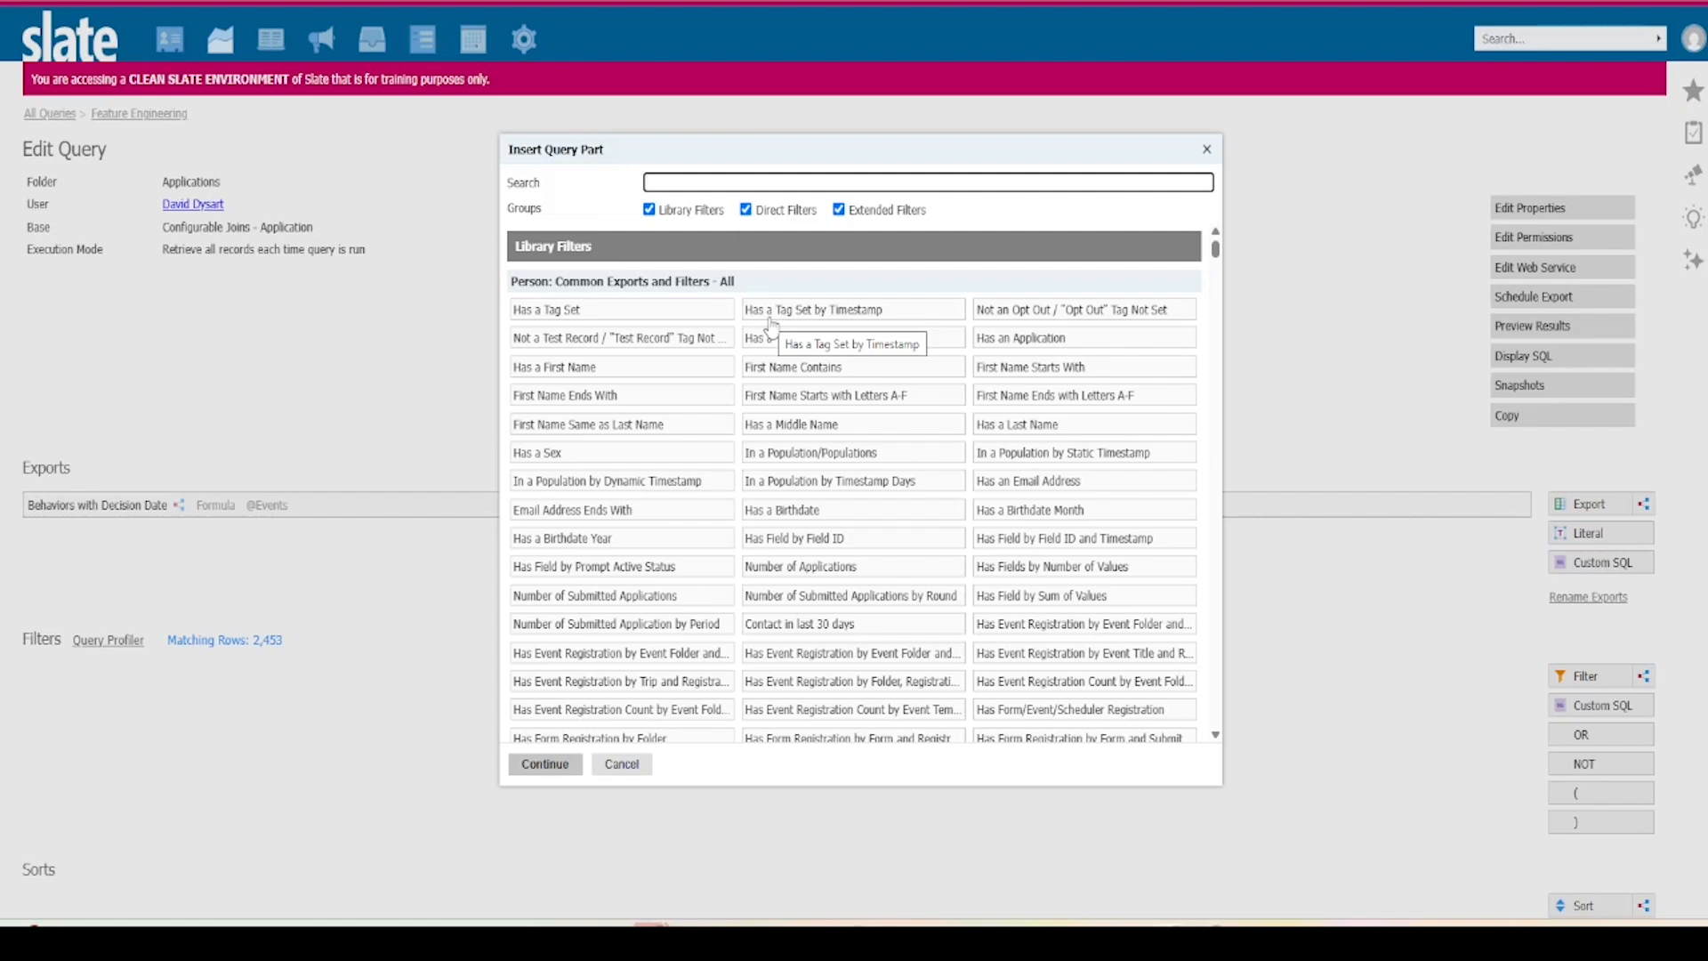
{"action": "type", "text": "type"}
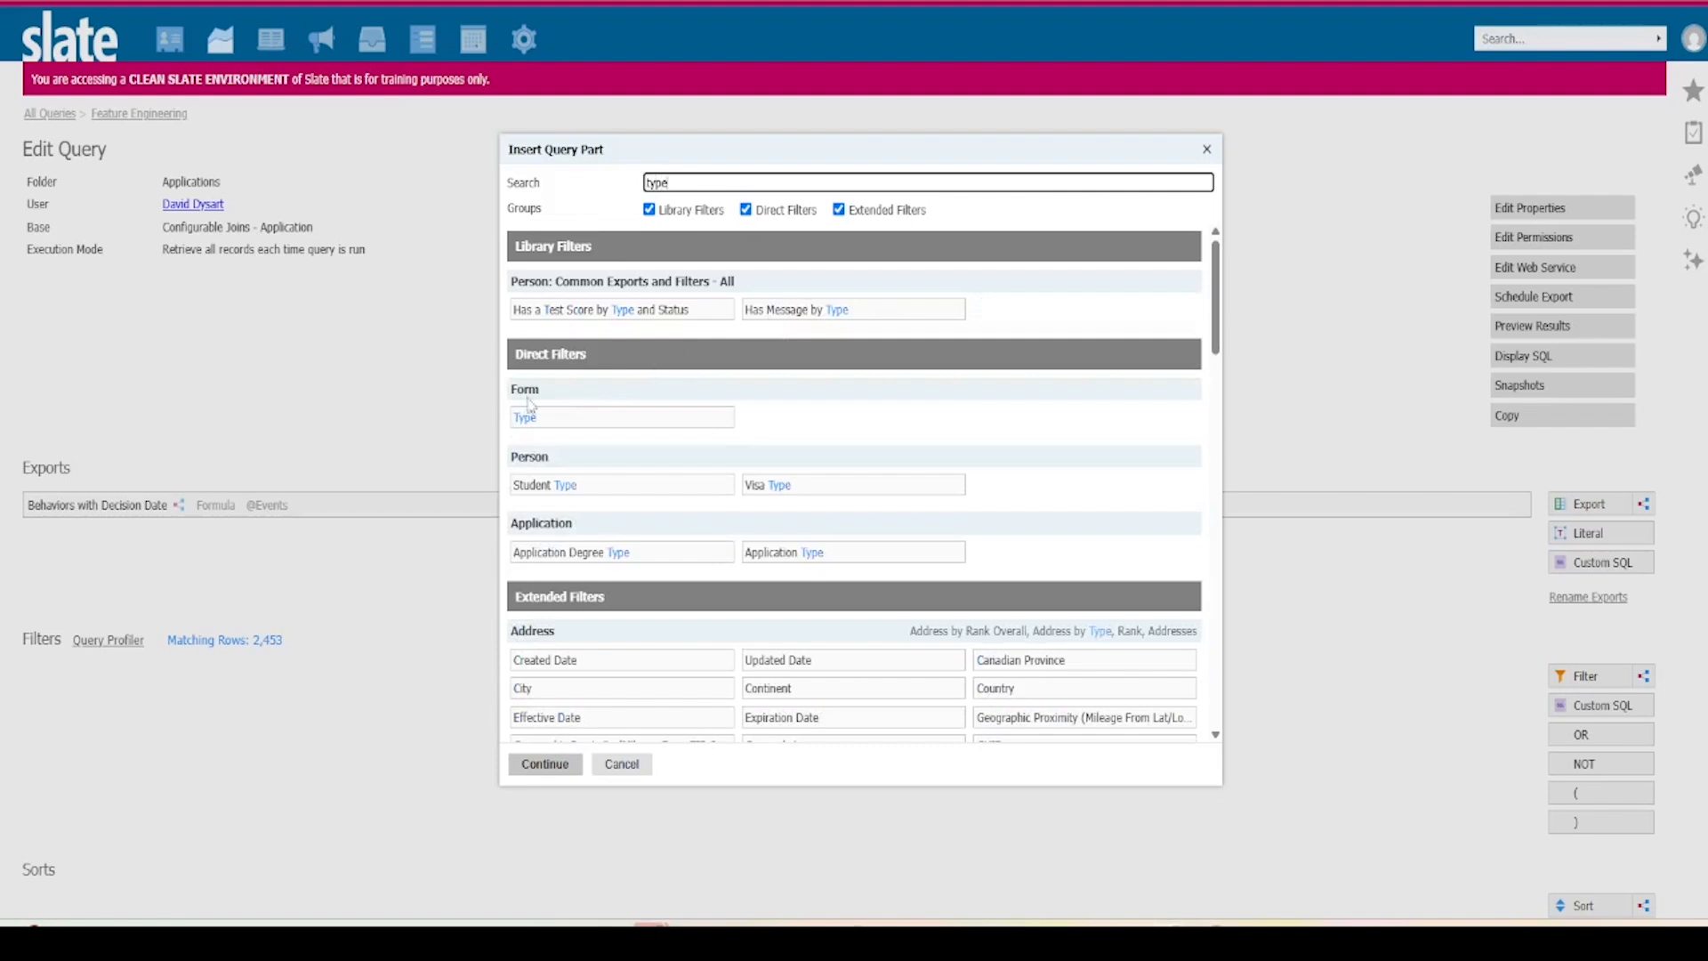
{"action": "left_click", "coordinate": [526, 417]}
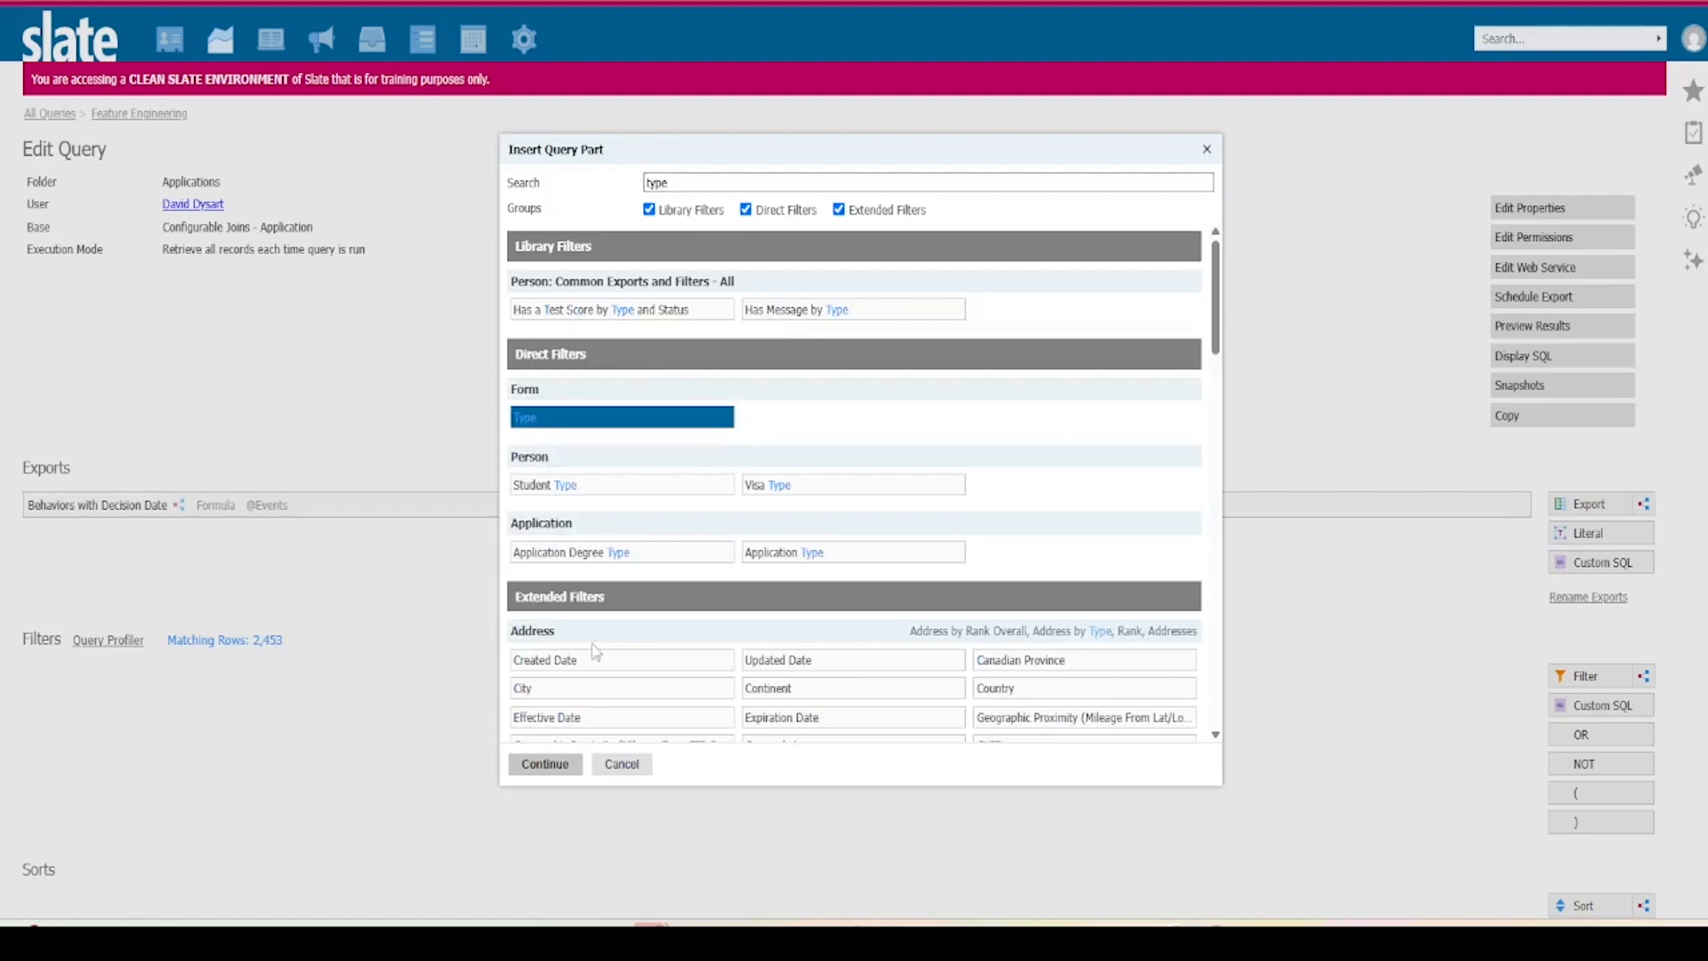
{"action": "left_click", "coordinate": [544, 763]}
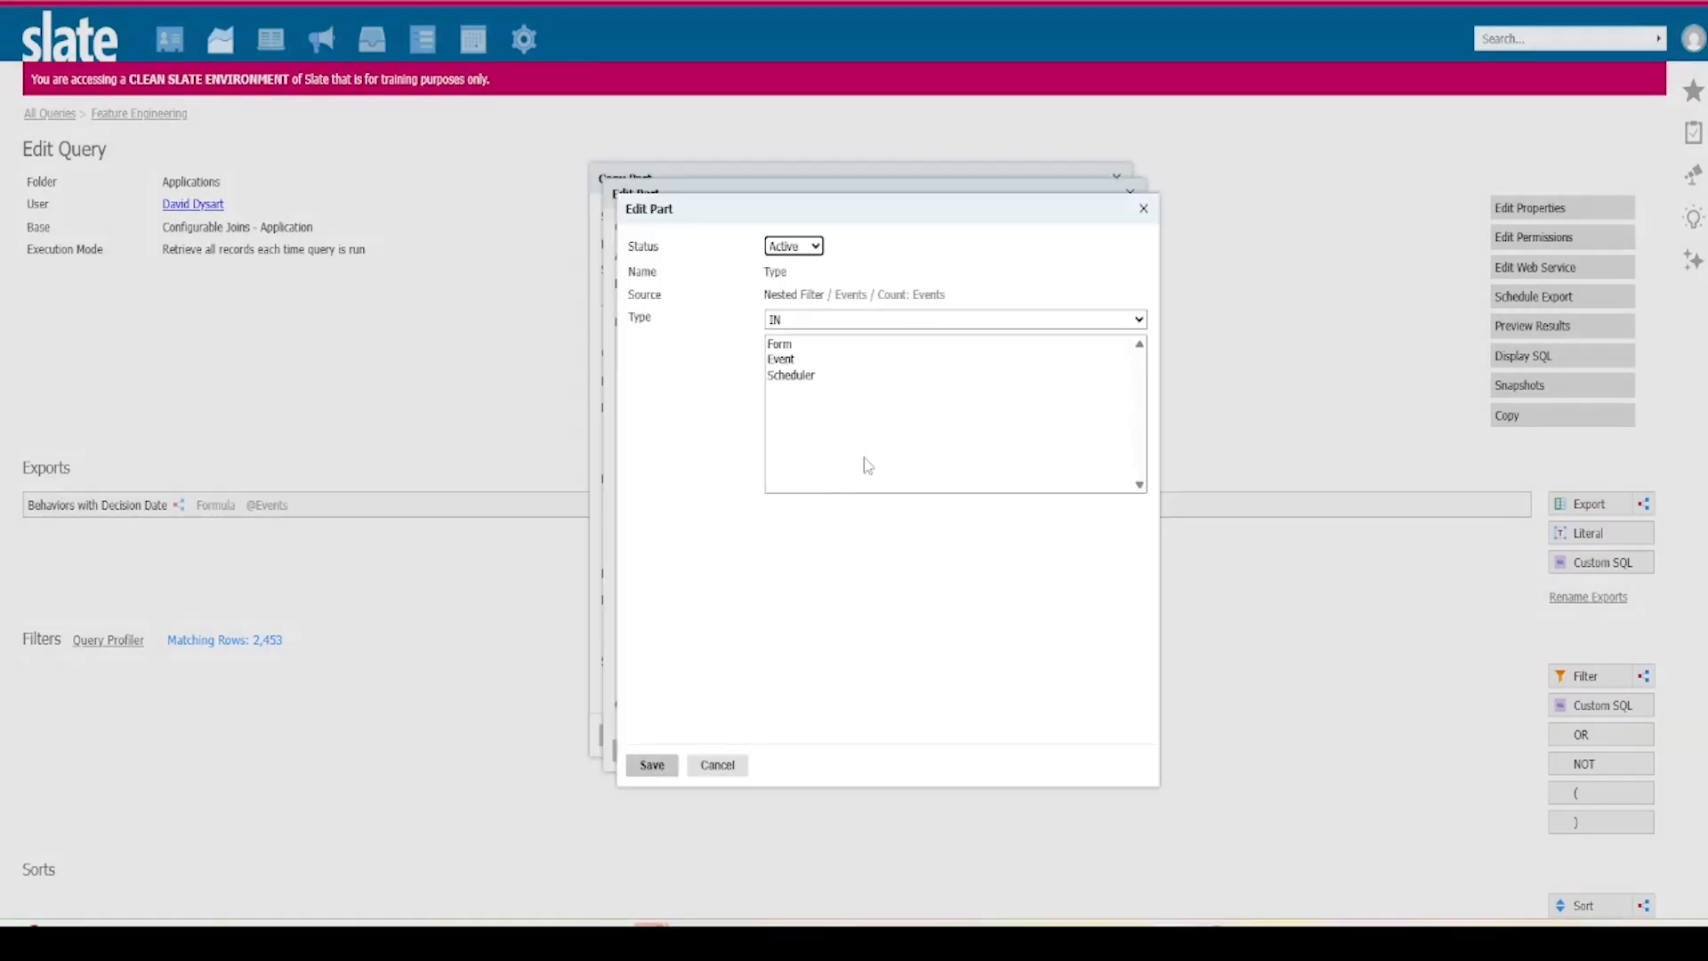
{"action": "left_click", "coordinate": [788, 360]}
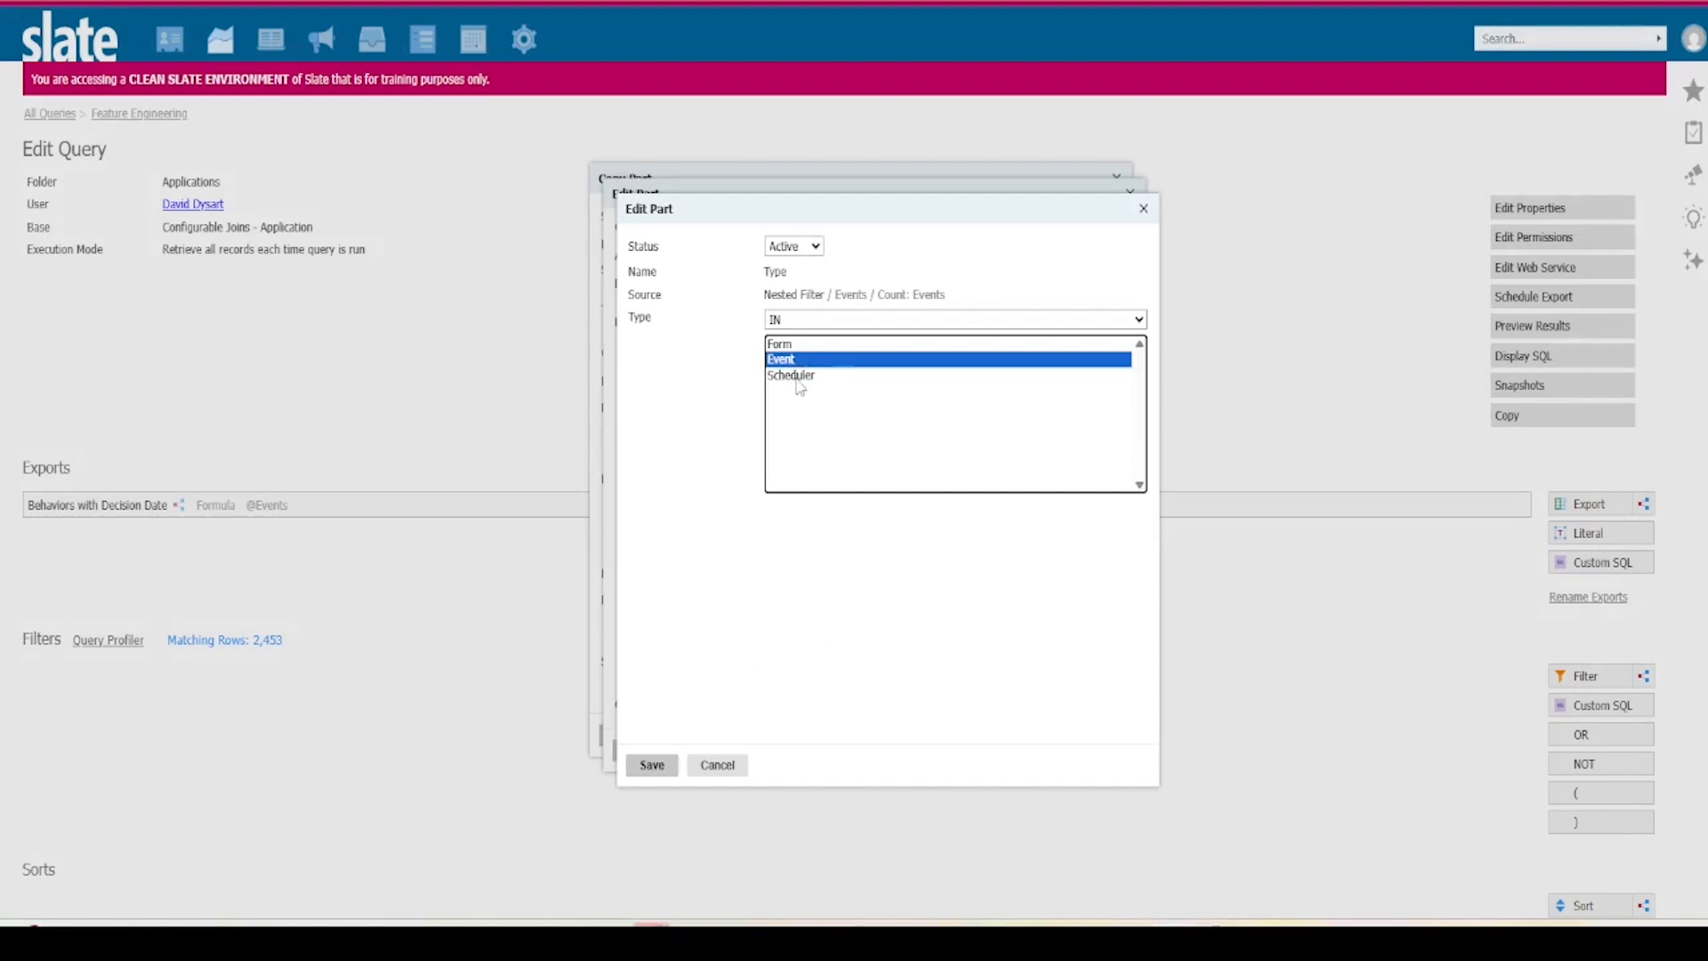
{"action": "left_click", "coordinate": [654, 768]}
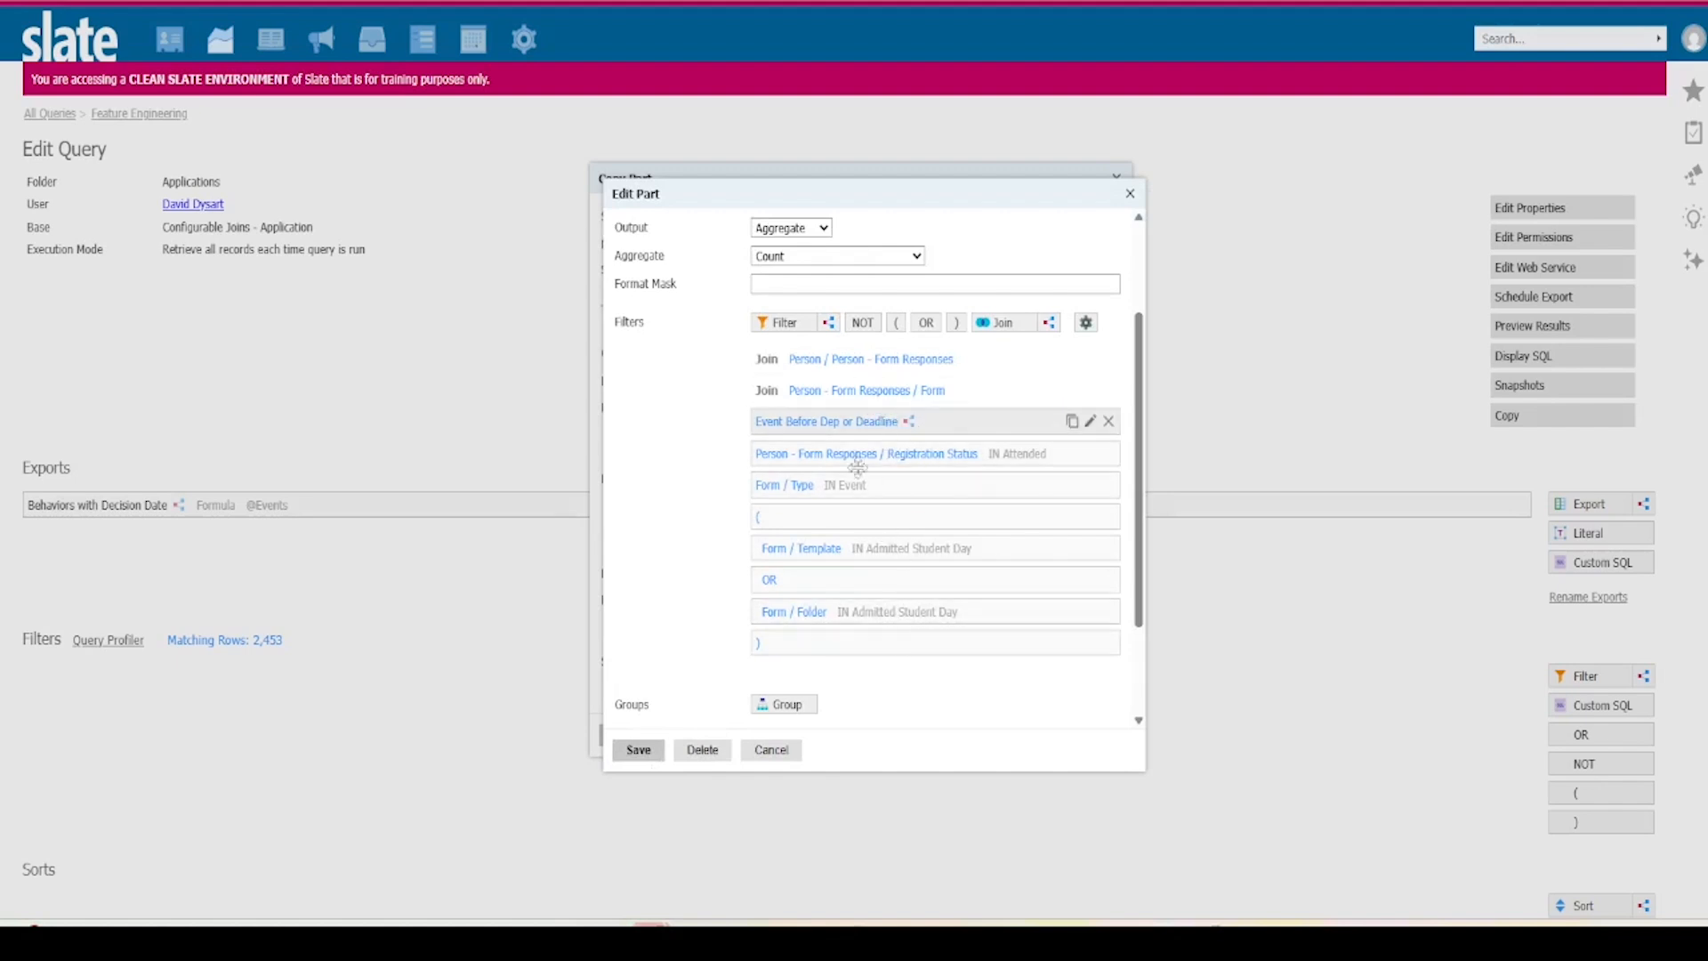
{"action": "scroll", "coordinate": [767, 651], "scroll_direction": "up", "scroll_amount": 2}
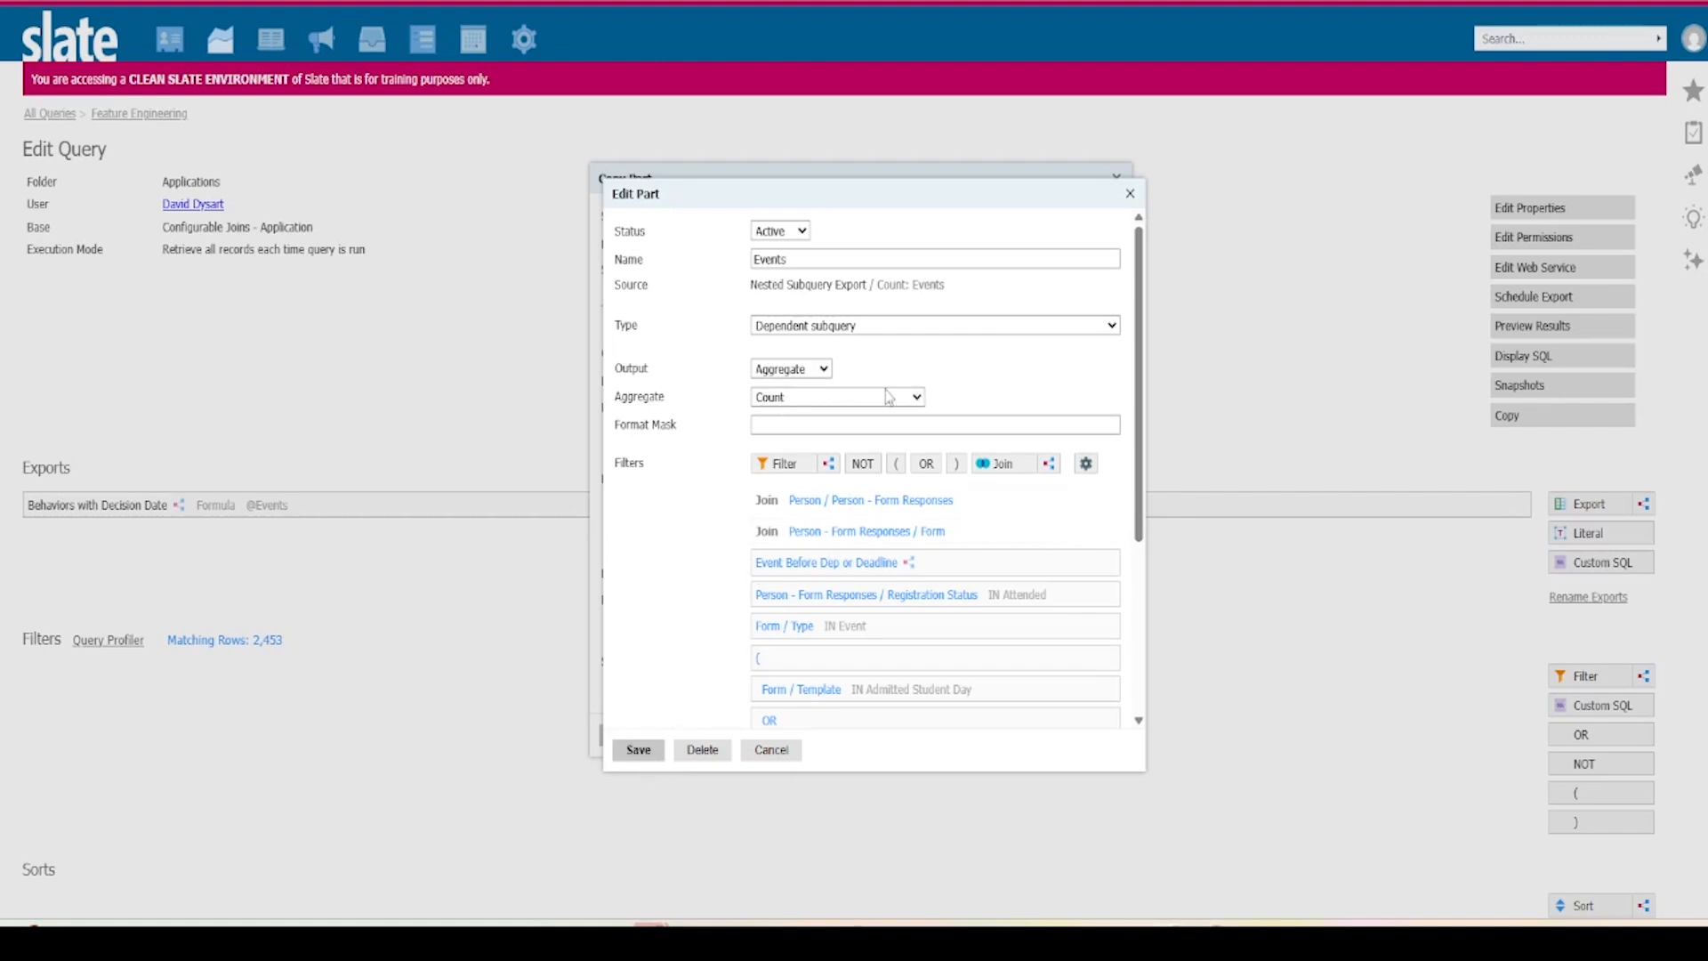
{"action": "left_click", "coordinate": [622, 754]}
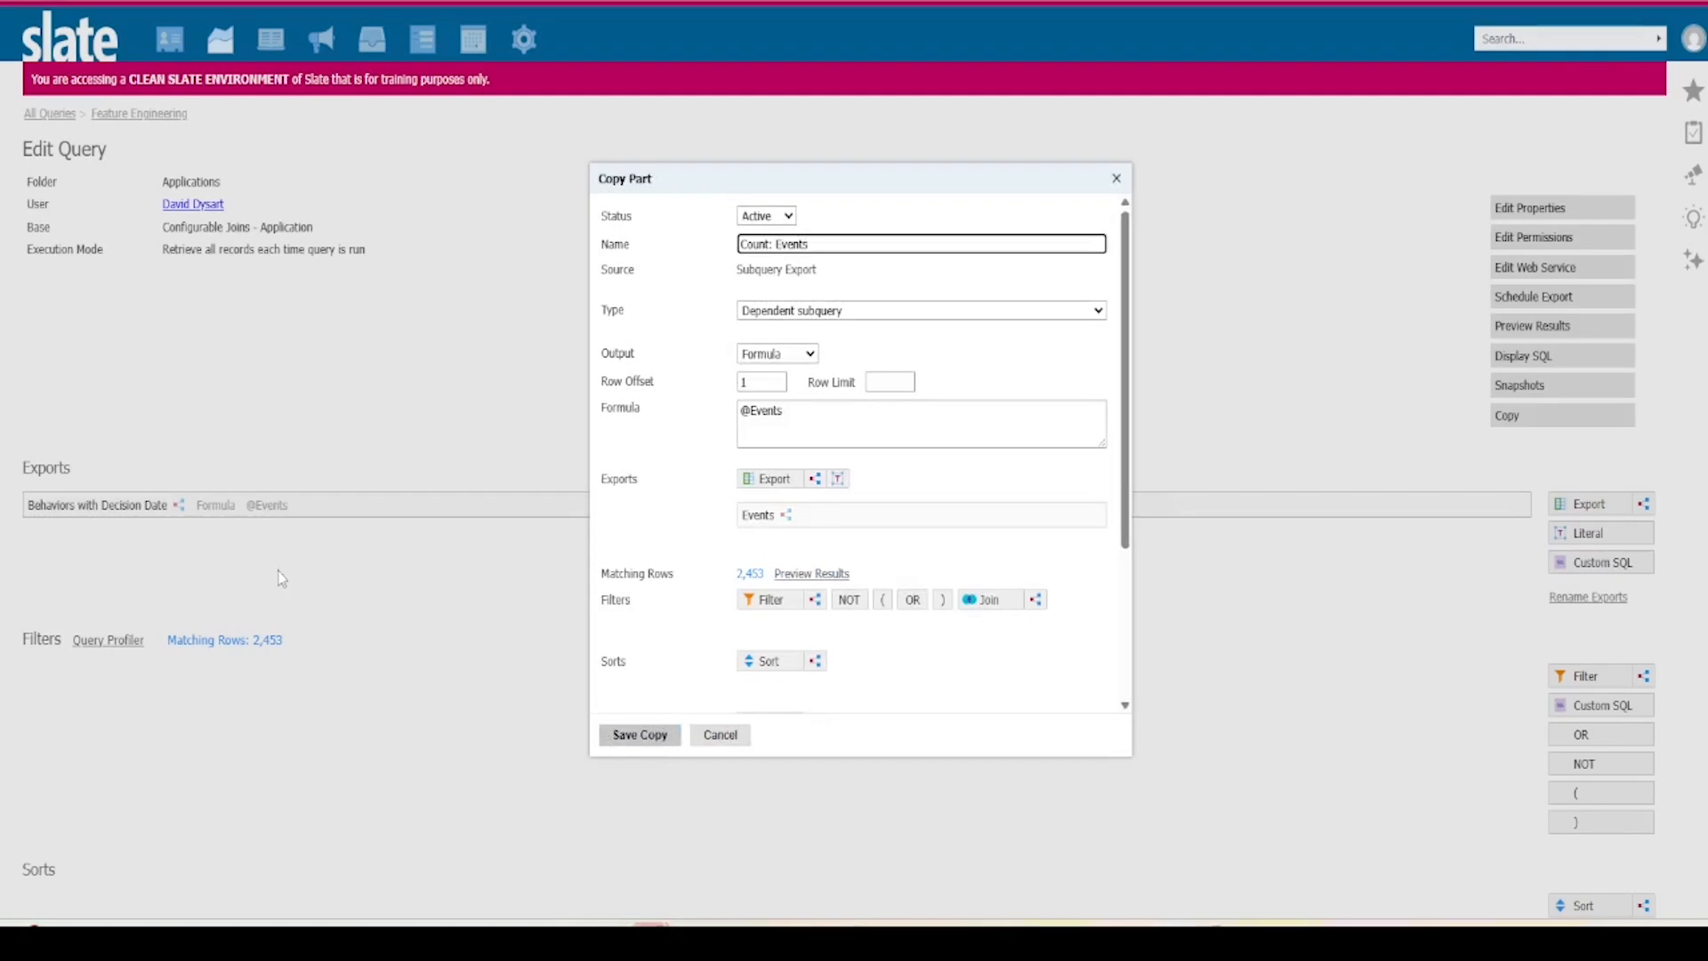
{"action": "left_click", "coordinate": [794, 410]}
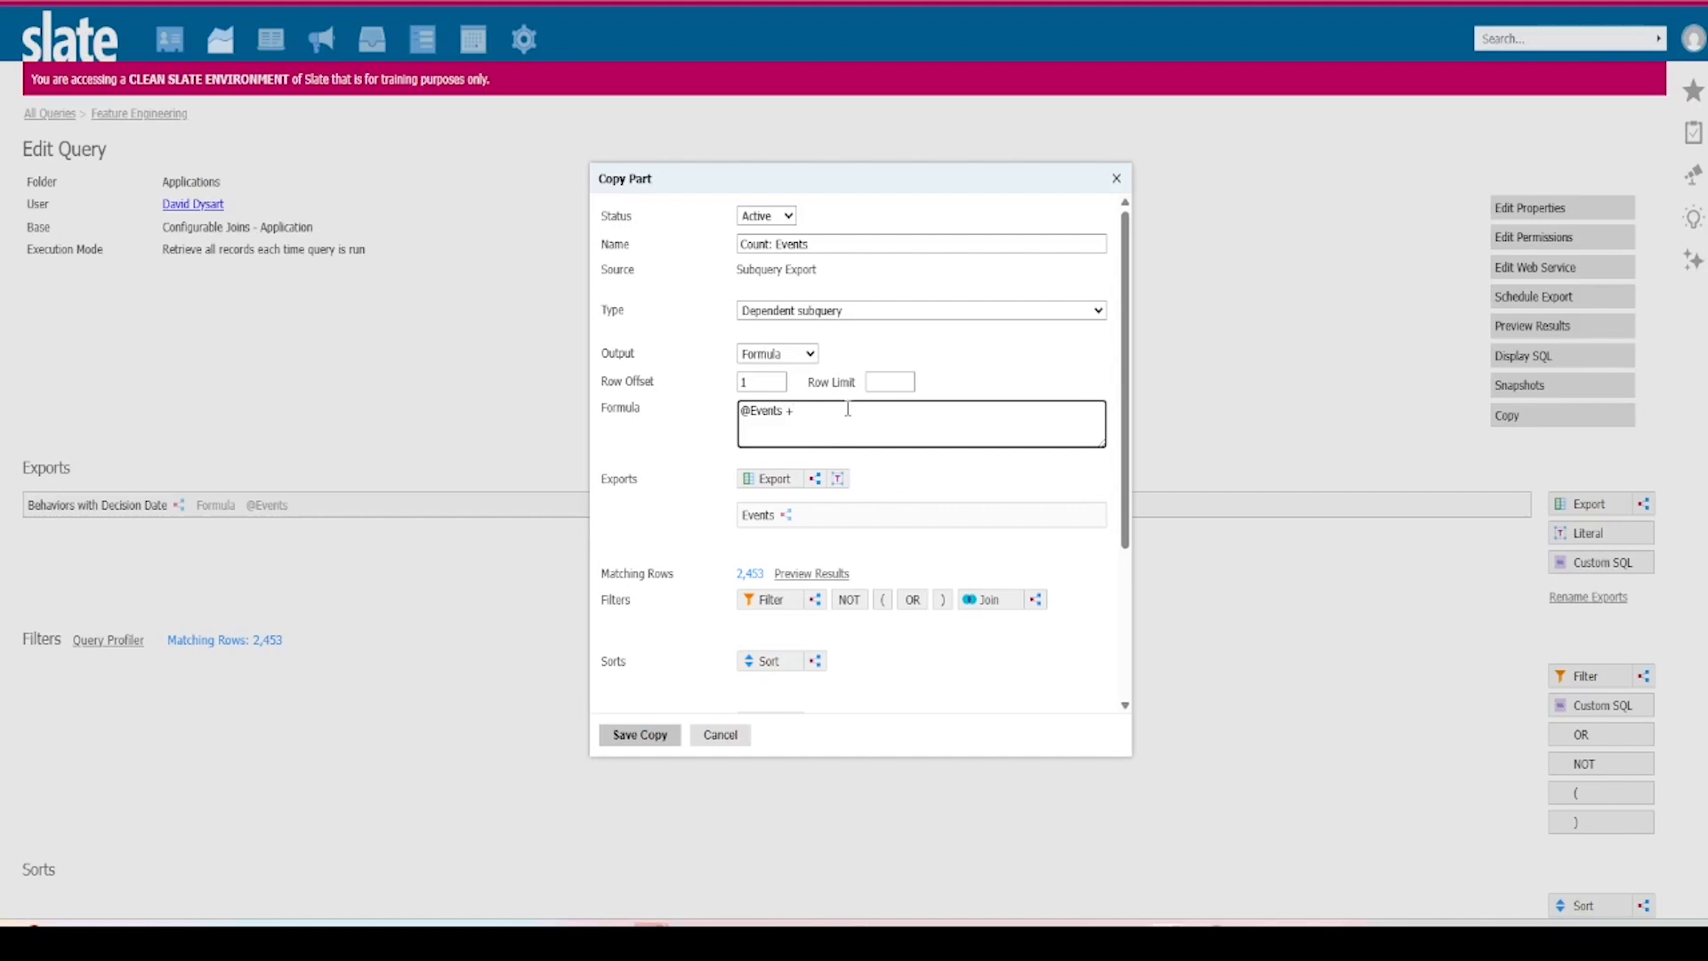
{"action": "left_click", "coordinate": [1060, 514]}
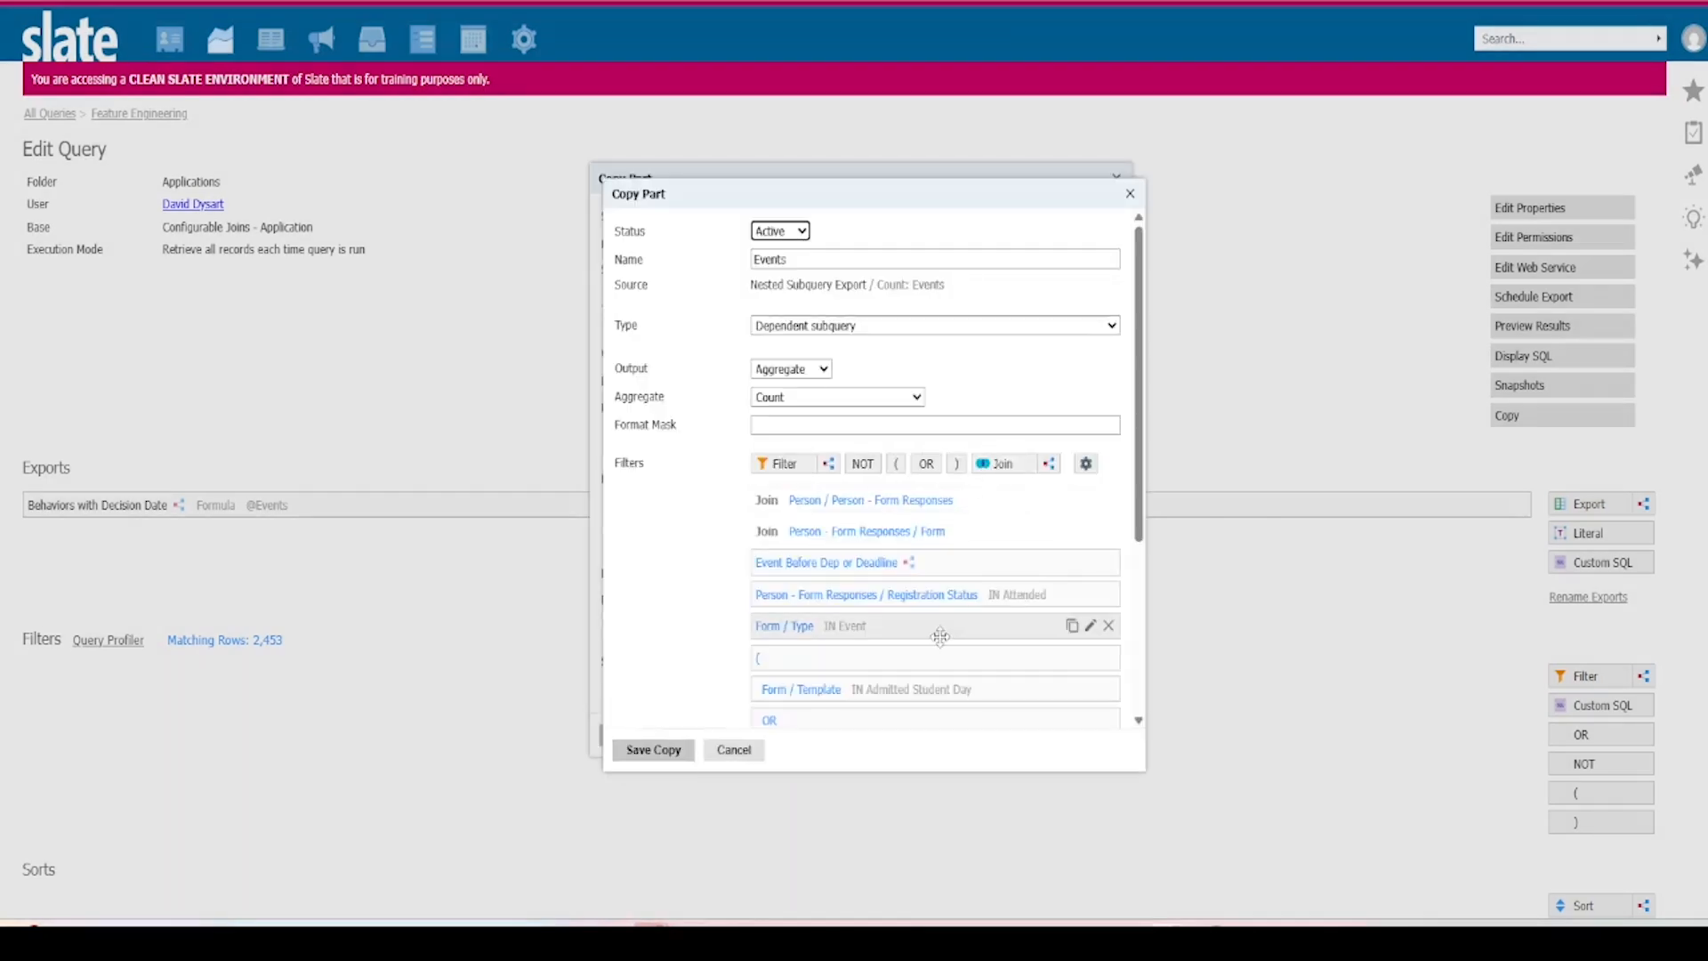
{"action": "scroll", "coordinate": [1090, 563], "scroll_direction": "down", "scroll_amount": 2}
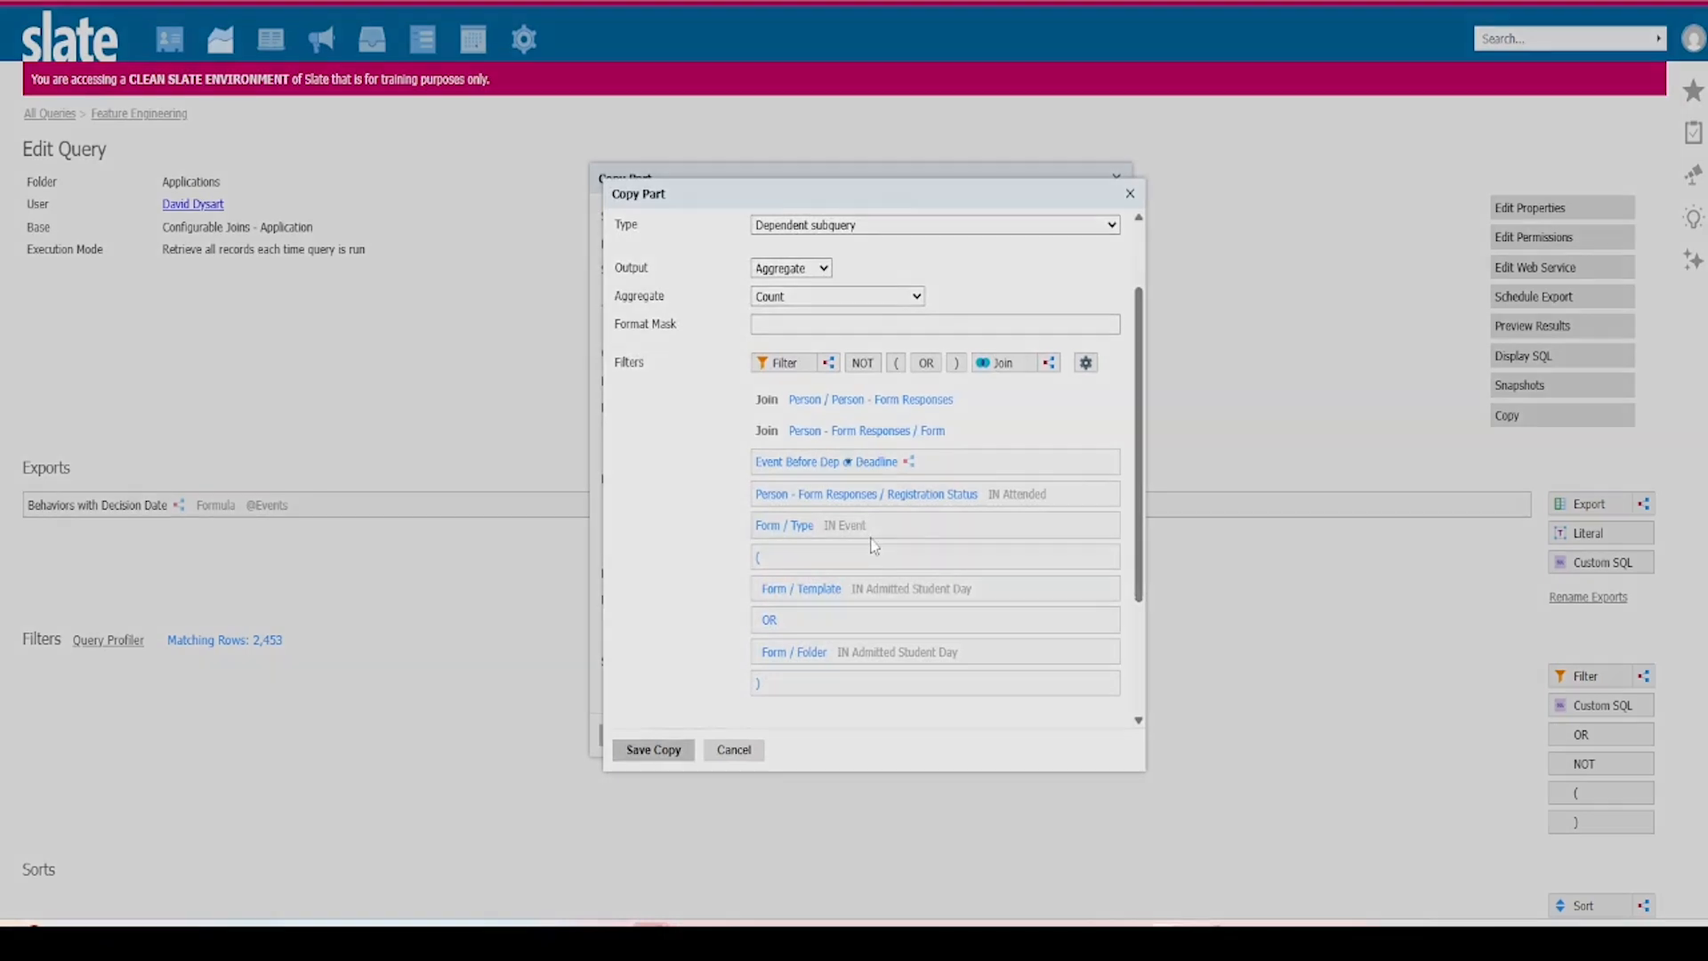
{"action": "left_click", "coordinate": [871, 536]}
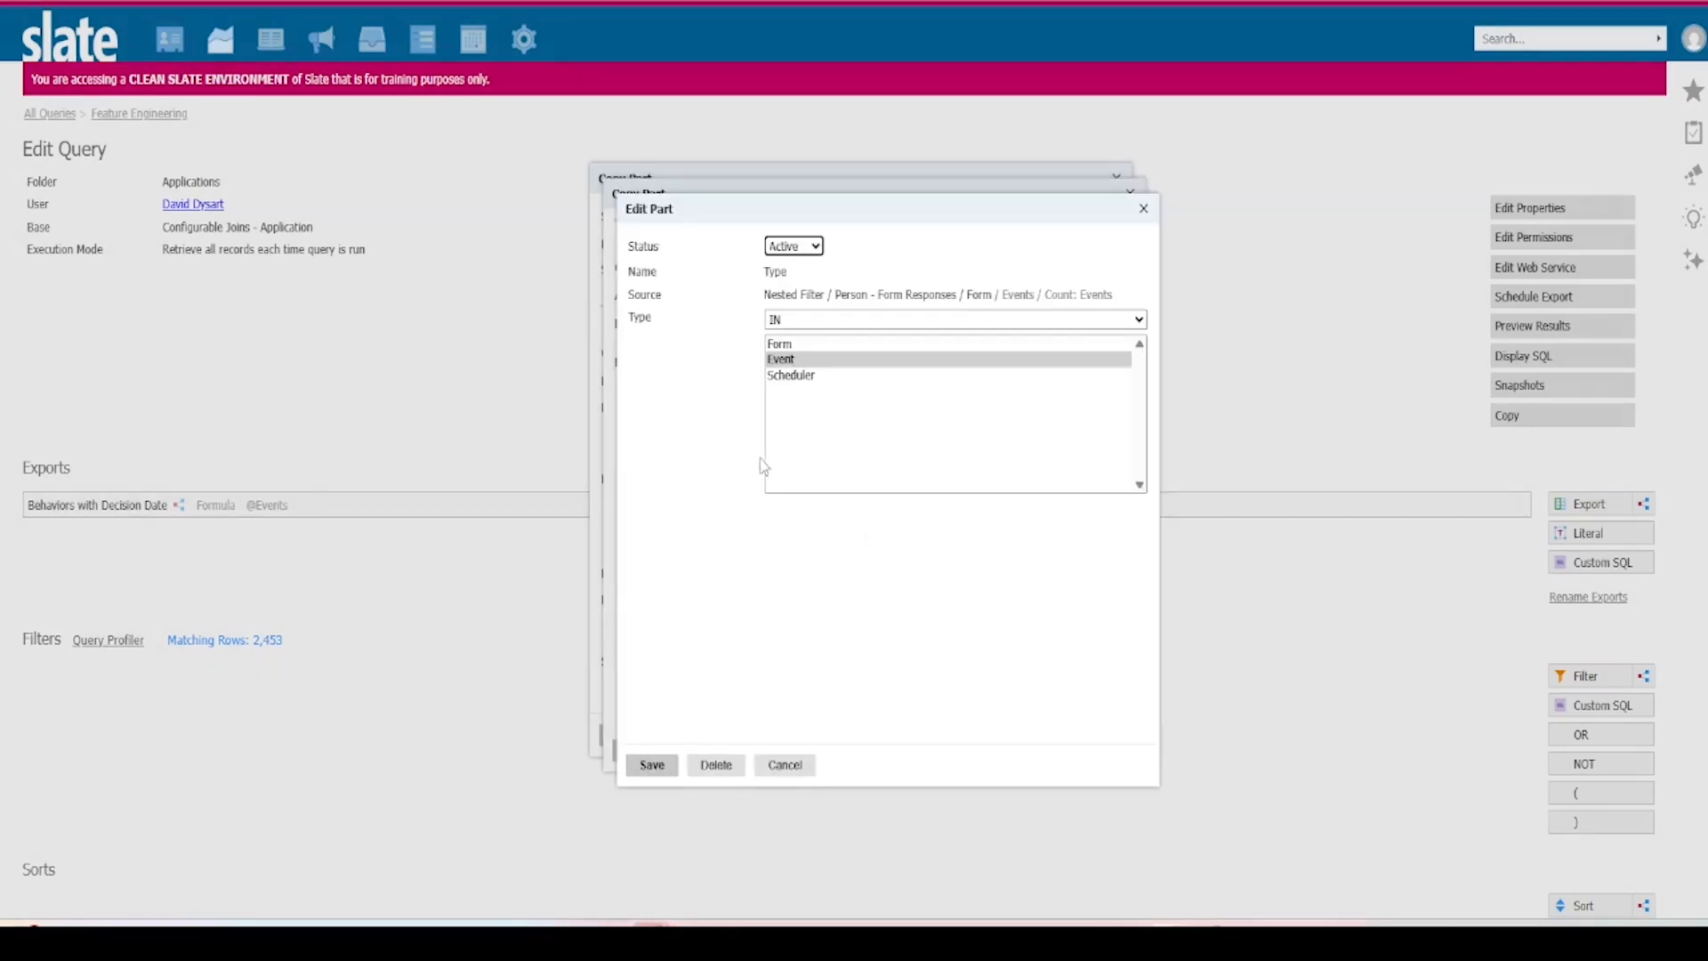
{"action": "left_click", "coordinate": [792, 376]}
{"action": "left_click", "coordinate": [651, 765]}
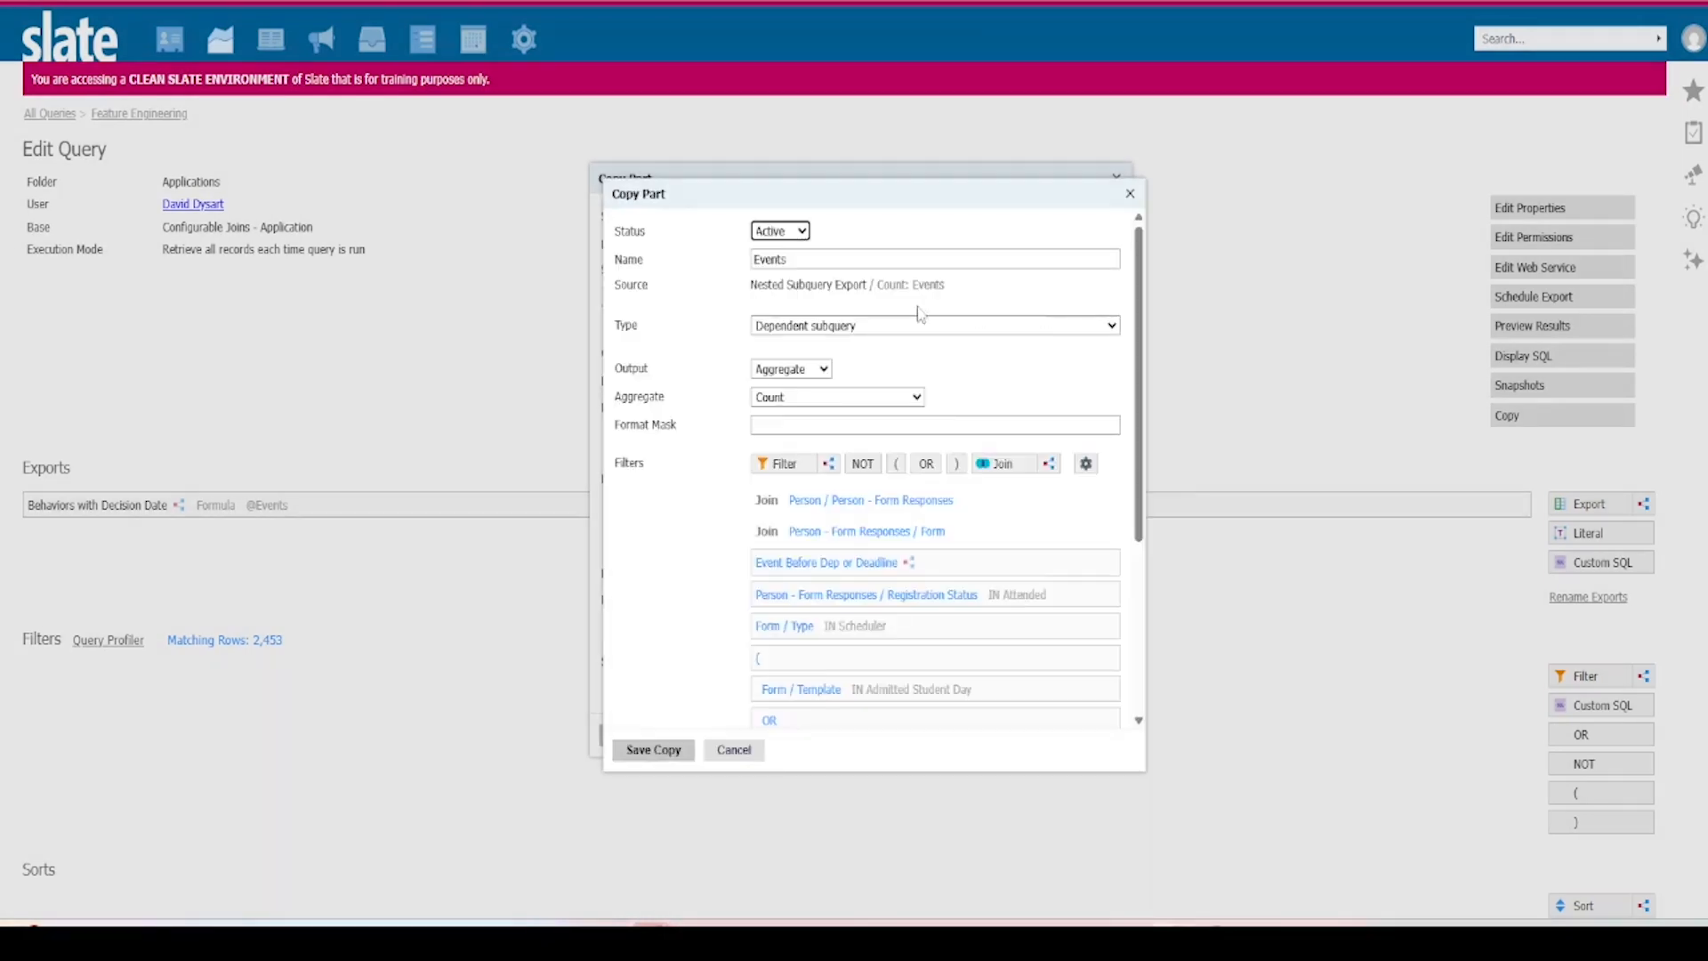
Name the duplicated nested export Interviews and save the copy.
{"action": "triple_click", "coordinate": [902, 256]}
{"action": "type", "text": "Interviews"}
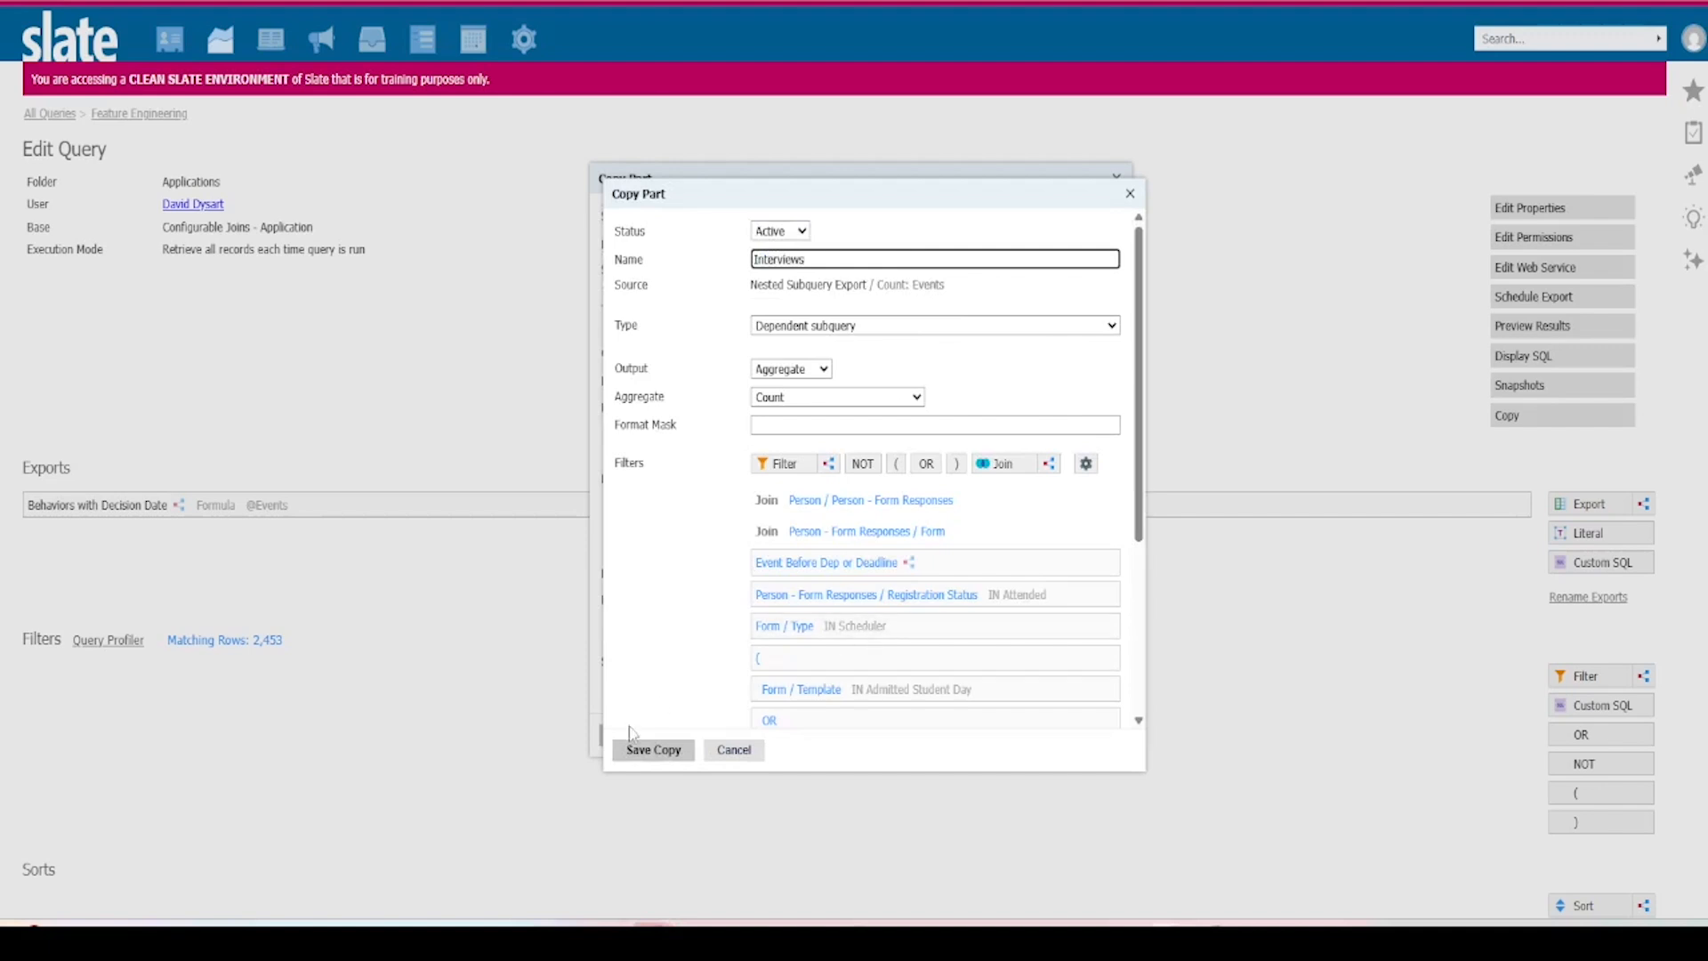
{"action": "left_click", "coordinate": [653, 750]}
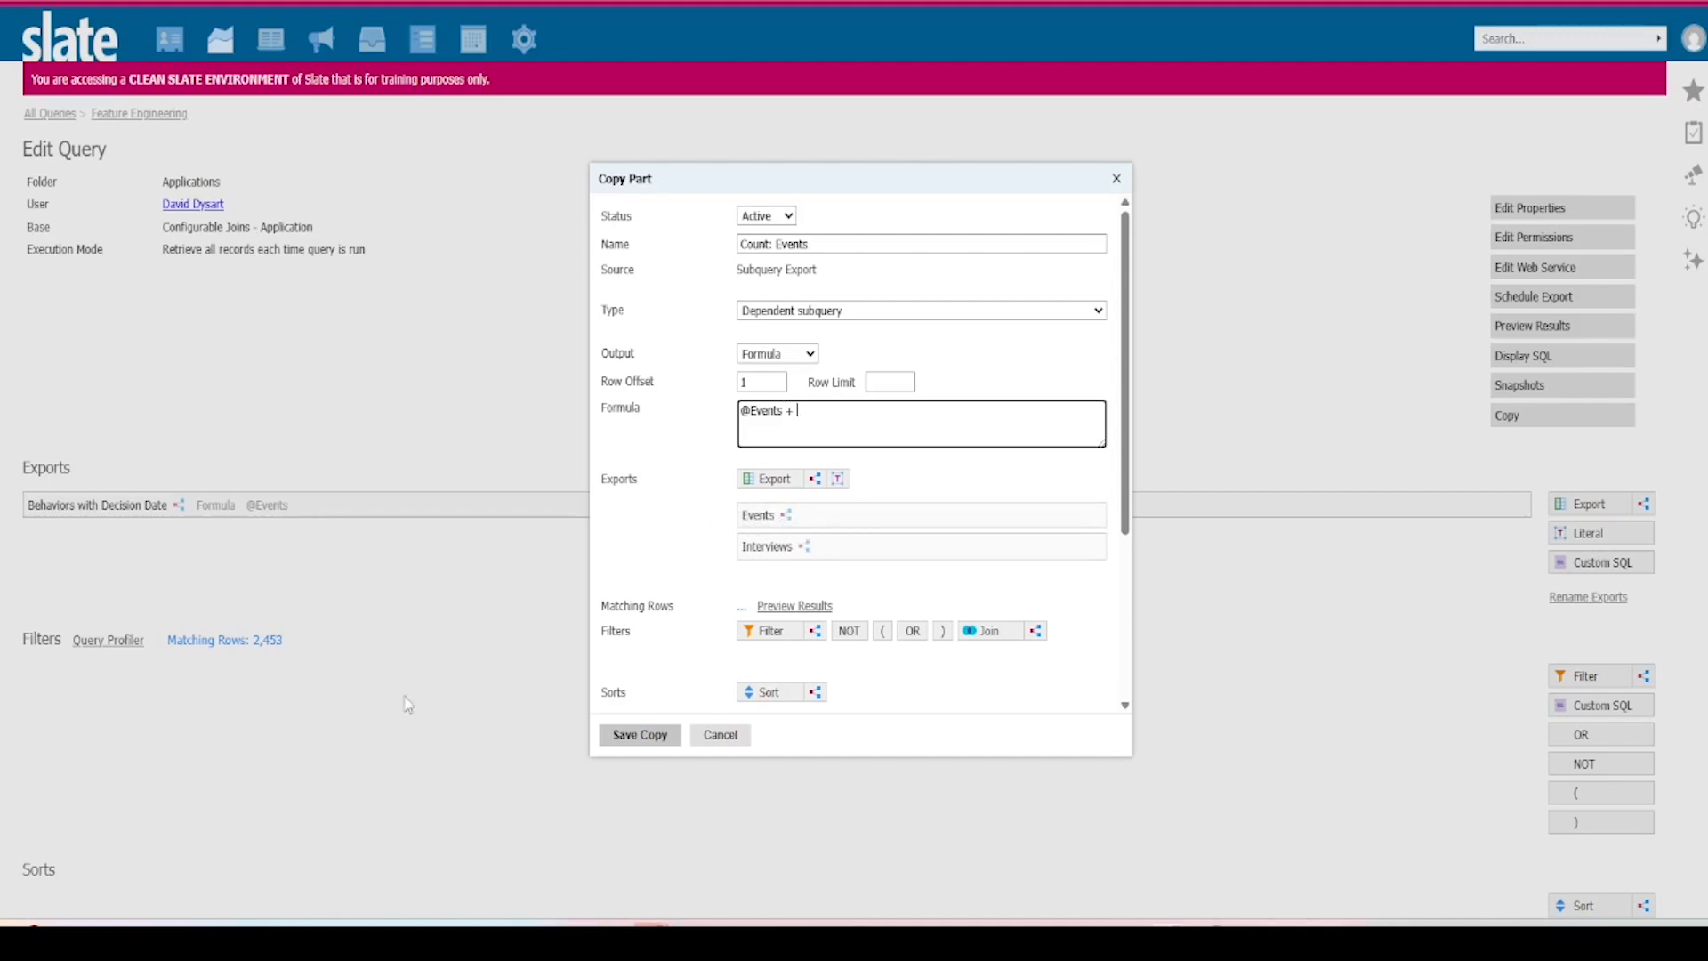
{"action": "left_click", "coordinate": [818, 242]}
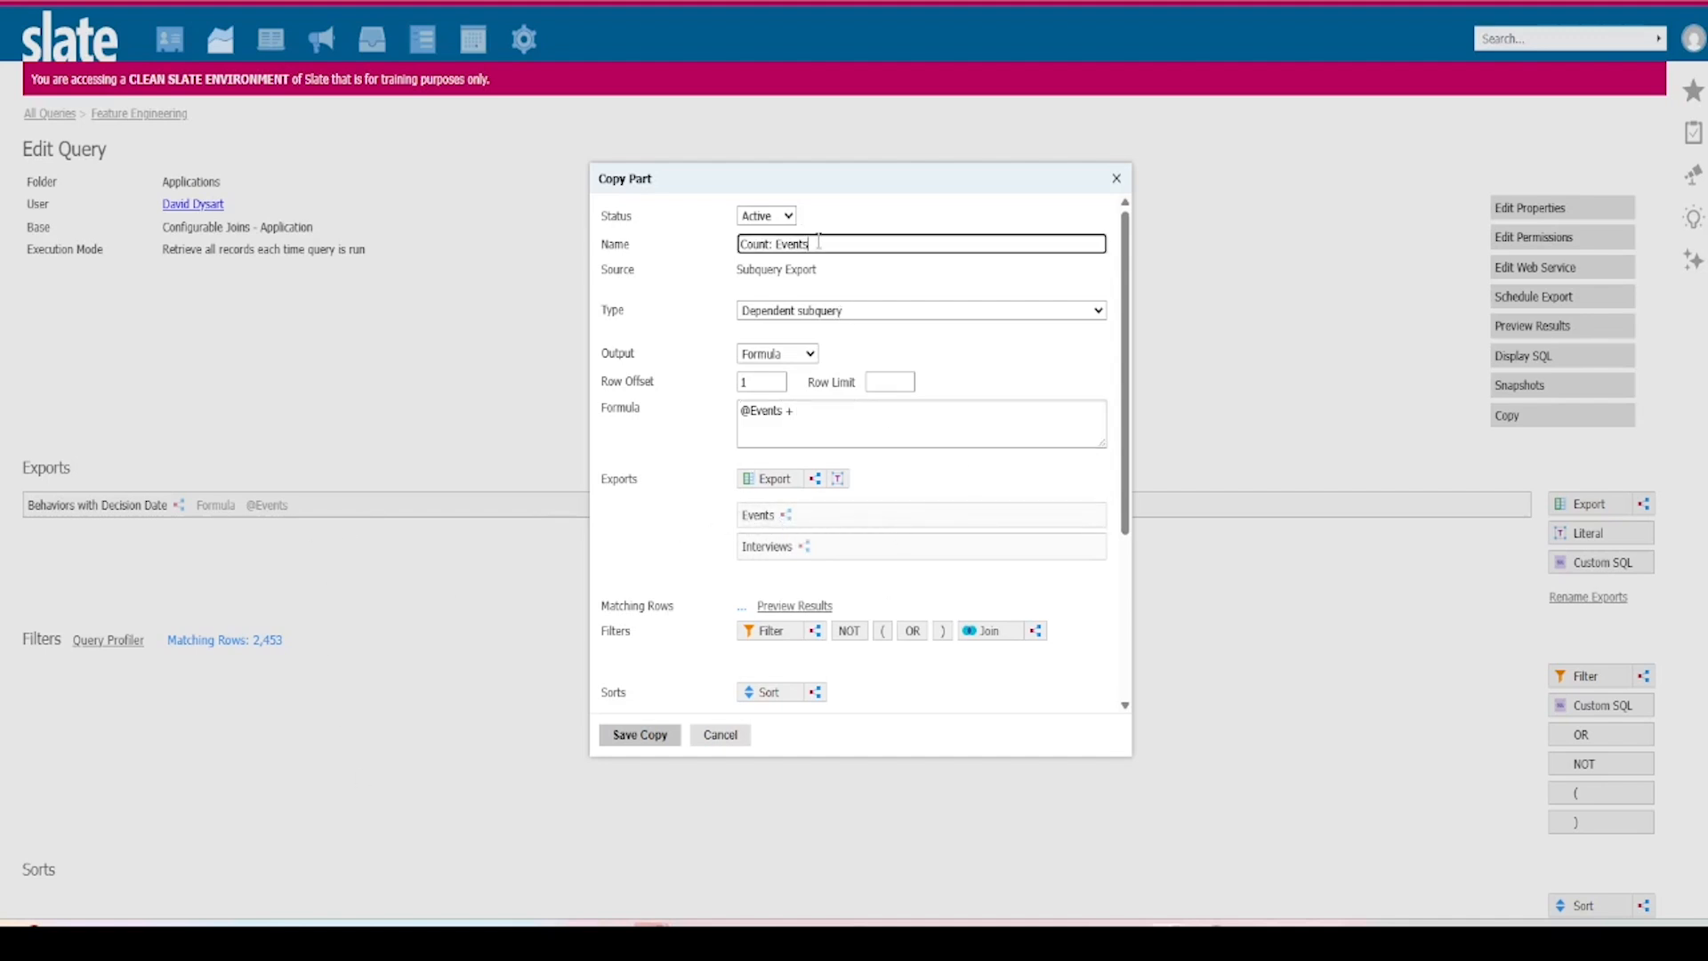
{"action": "type", "text": "and Interviews"}
{"action": "left_click", "coordinate": [852, 409]}
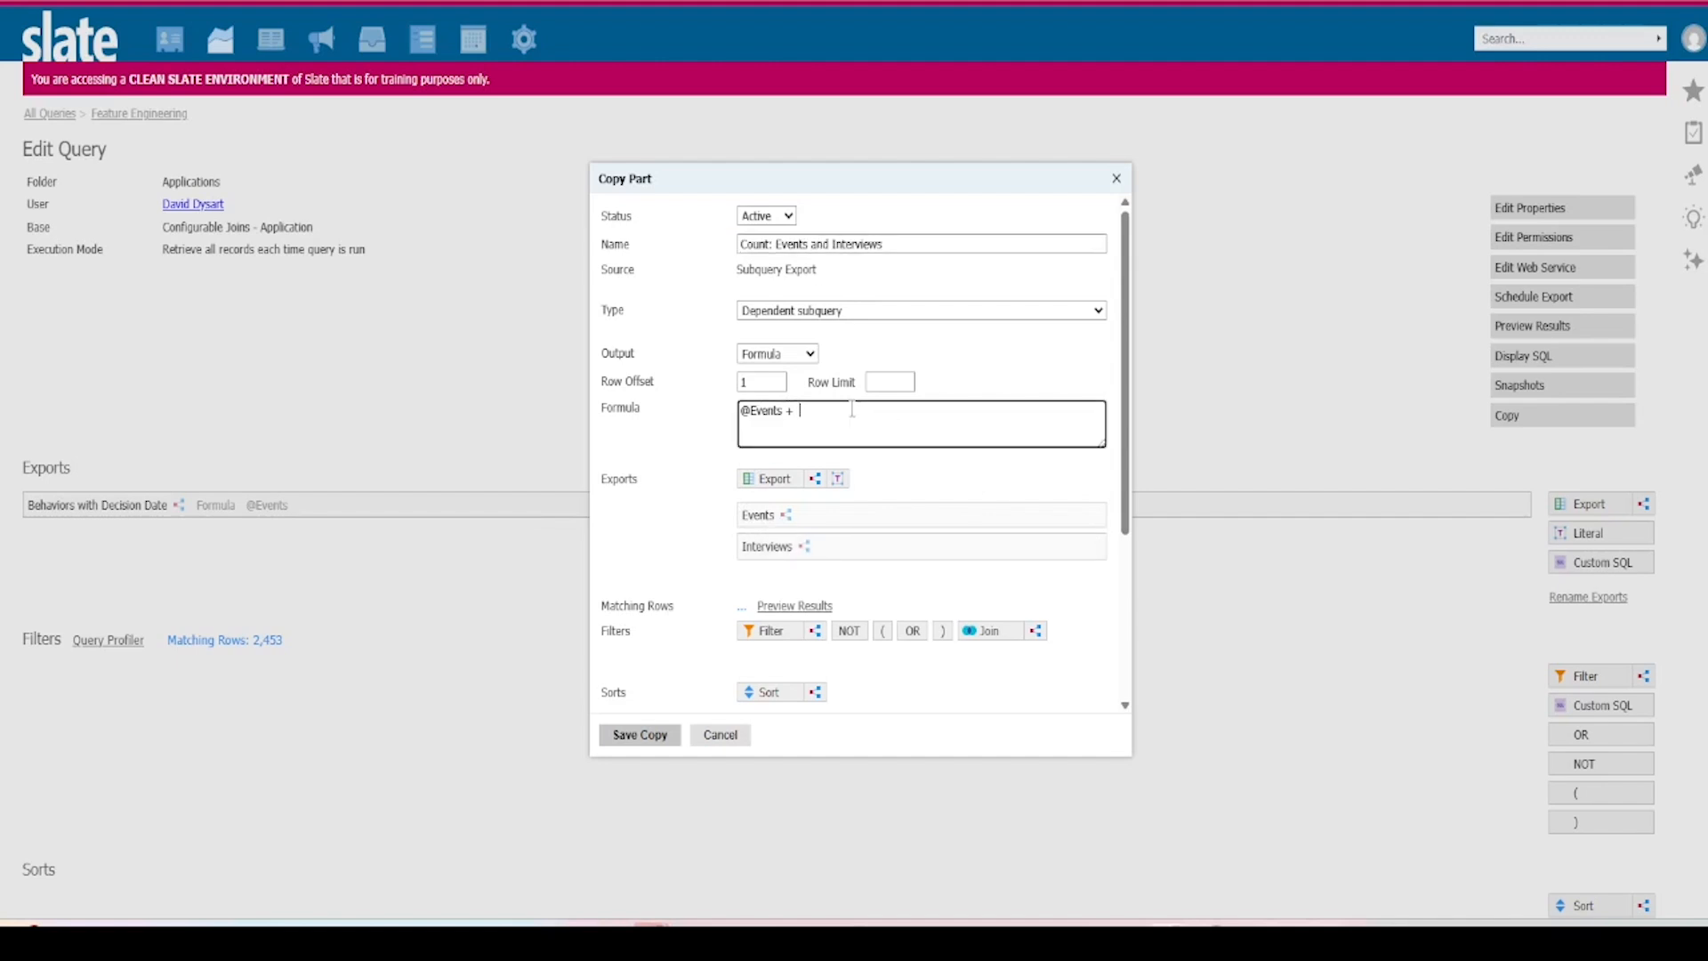
{"action": "type", "text": "@"}
{"action": "left_click", "coordinate": [854, 495]}
{"action": "left_click", "coordinate": [742, 411]}
{"action": "type", "text": "("}
{"action": "type", "text": "*"}
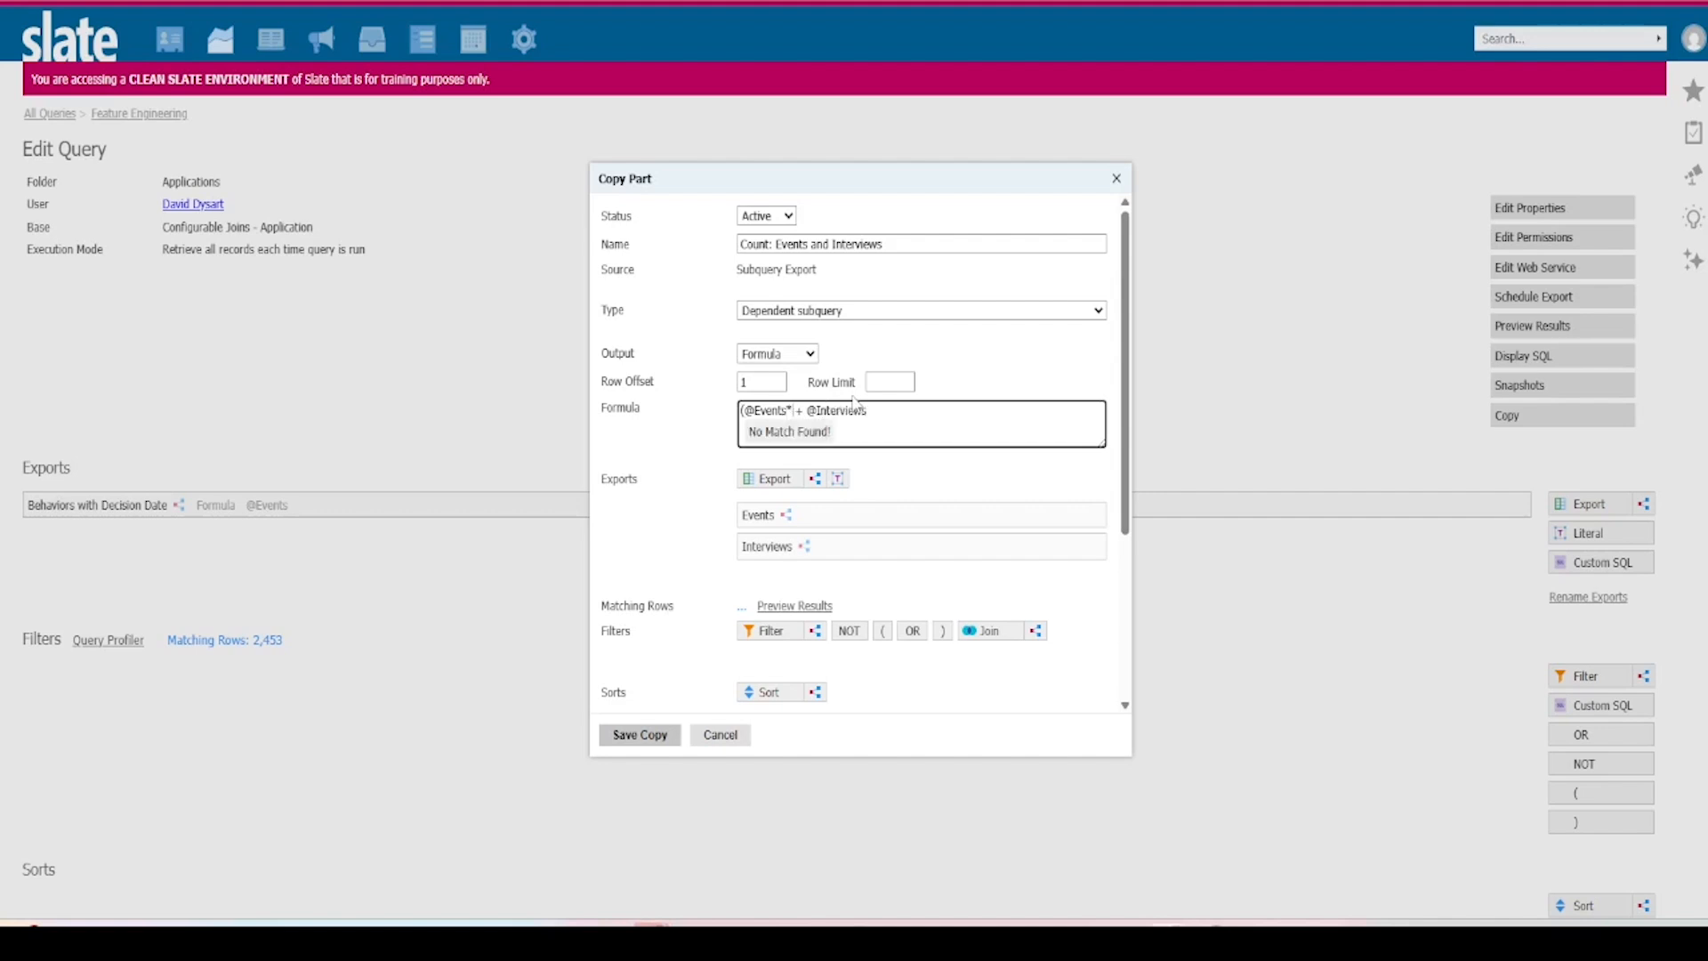
{"action": "type", "text": "5)"}
{"action": "left_click", "coordinate": [819, 409]}
{"action": "type", "text": "("}
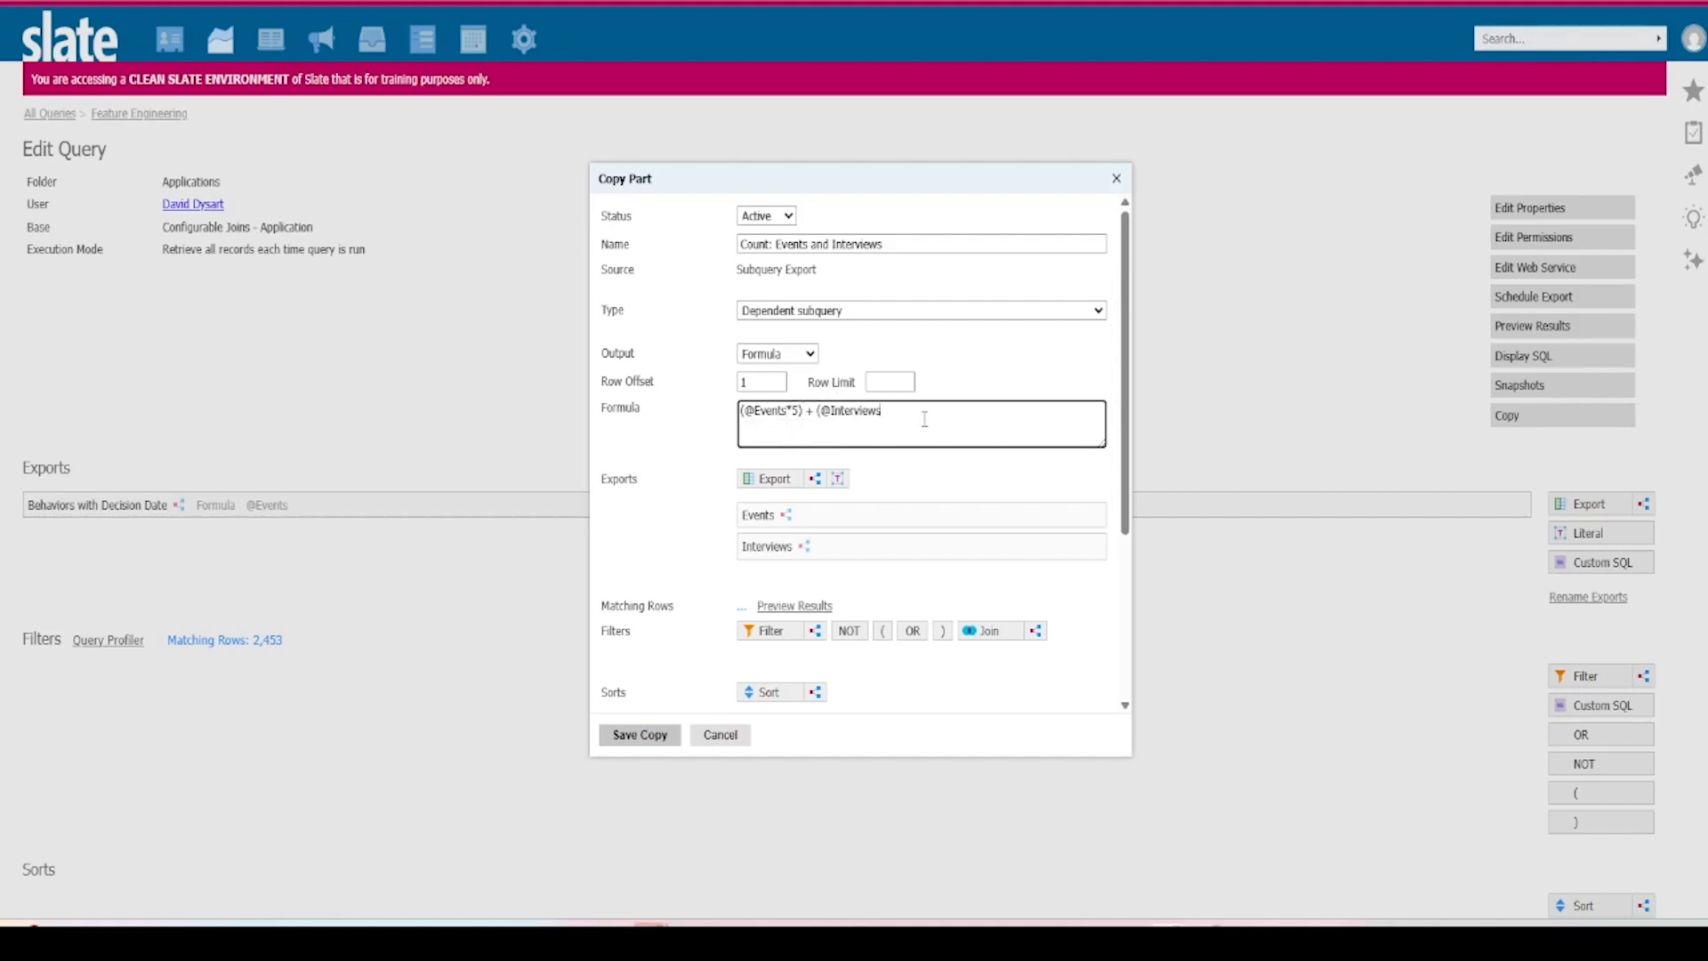
{"action": "type", "text": "*"}
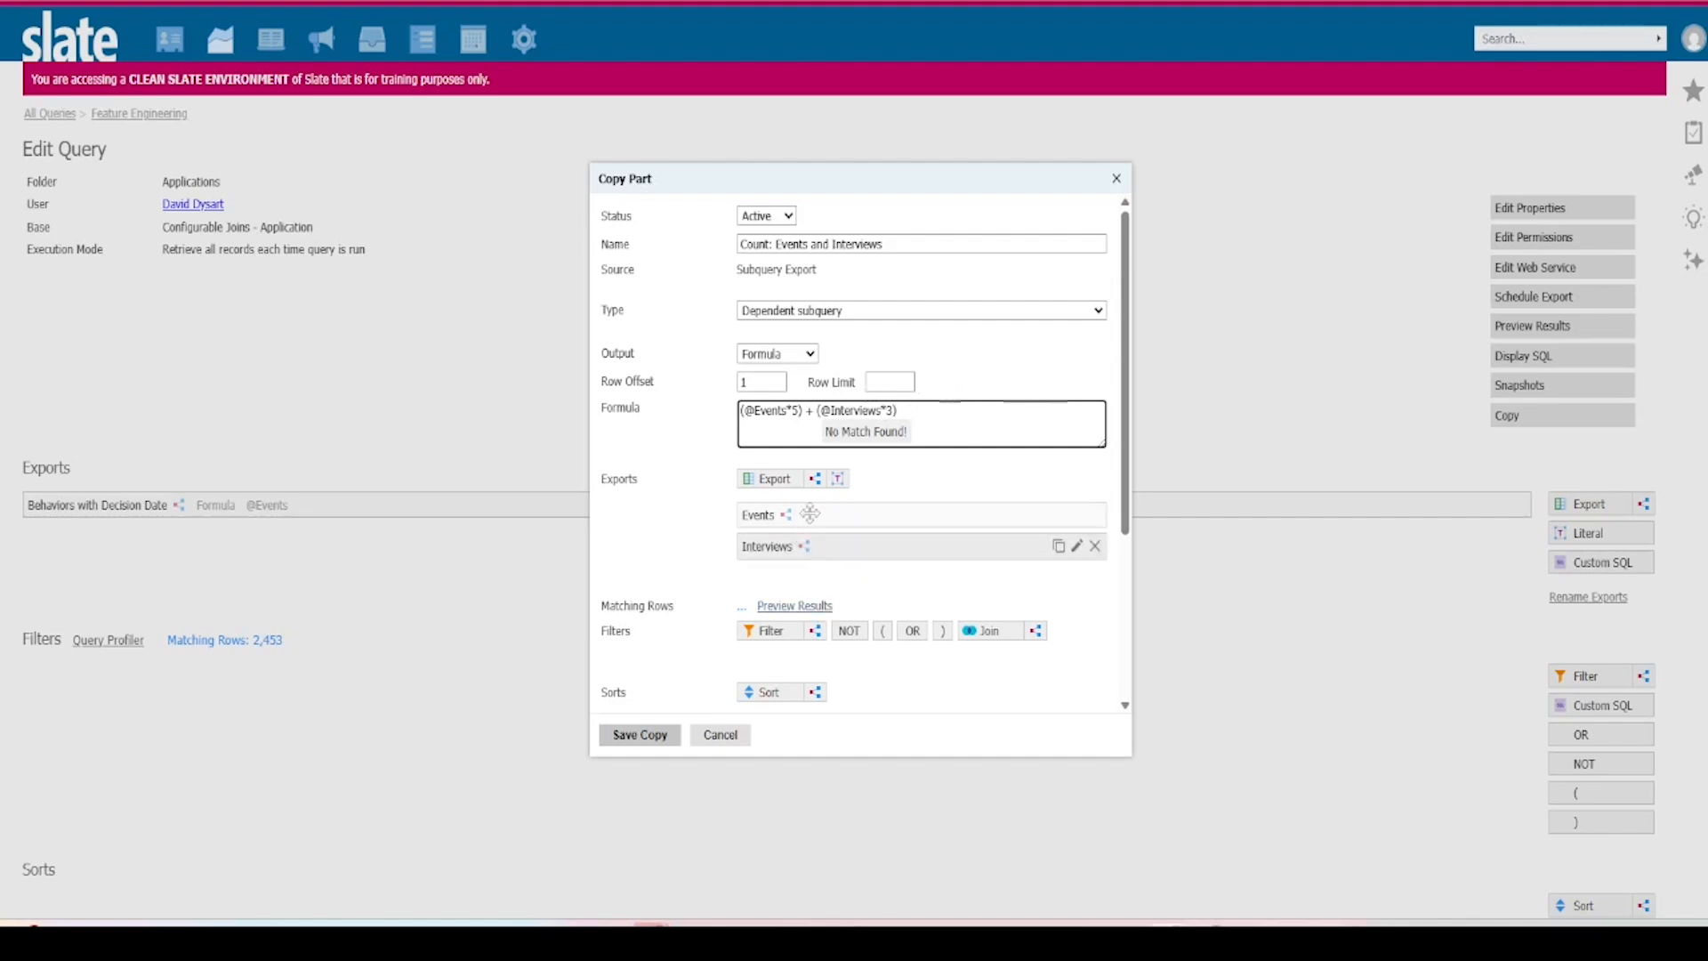
Examine the nested Events export's filters, aggregate functions and available output types.
{"action": "left_click", "coordinate": [772, 516]}
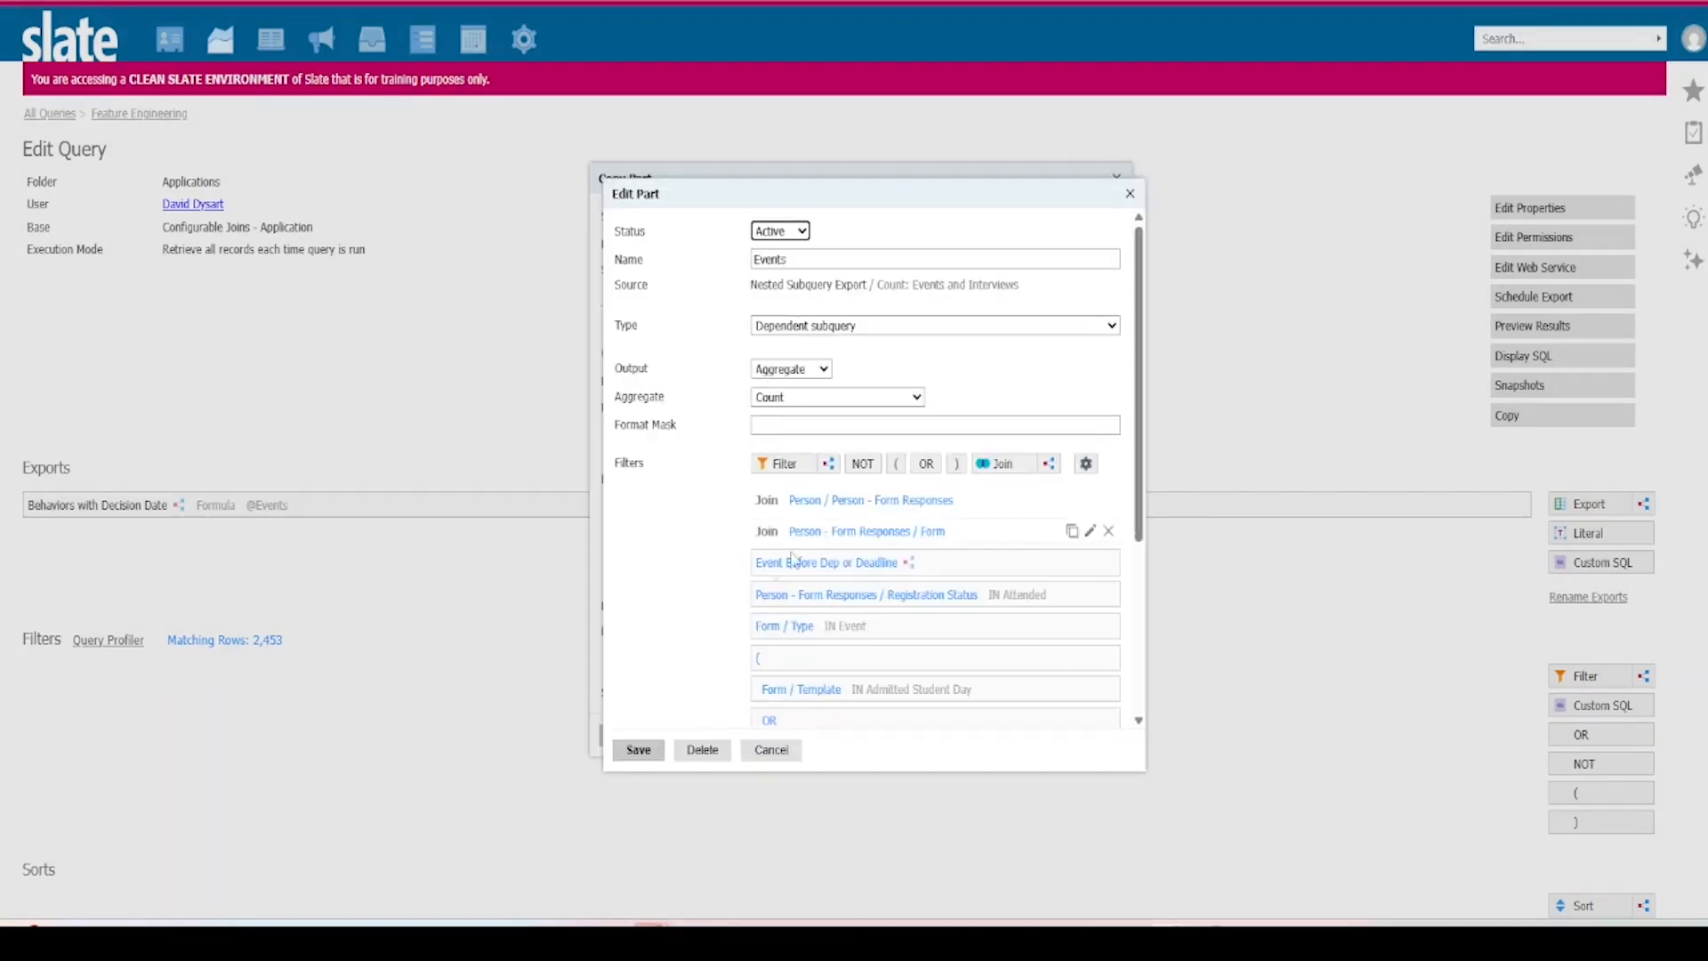
{"action": "scroll", "coordinate": [755, 538], "scroll_direction": "down", "scroll_amount": 1}
{"action": "scroll", "coordinate": [755, 541], "scroll_direction": "down", "scroll_amount": 4}
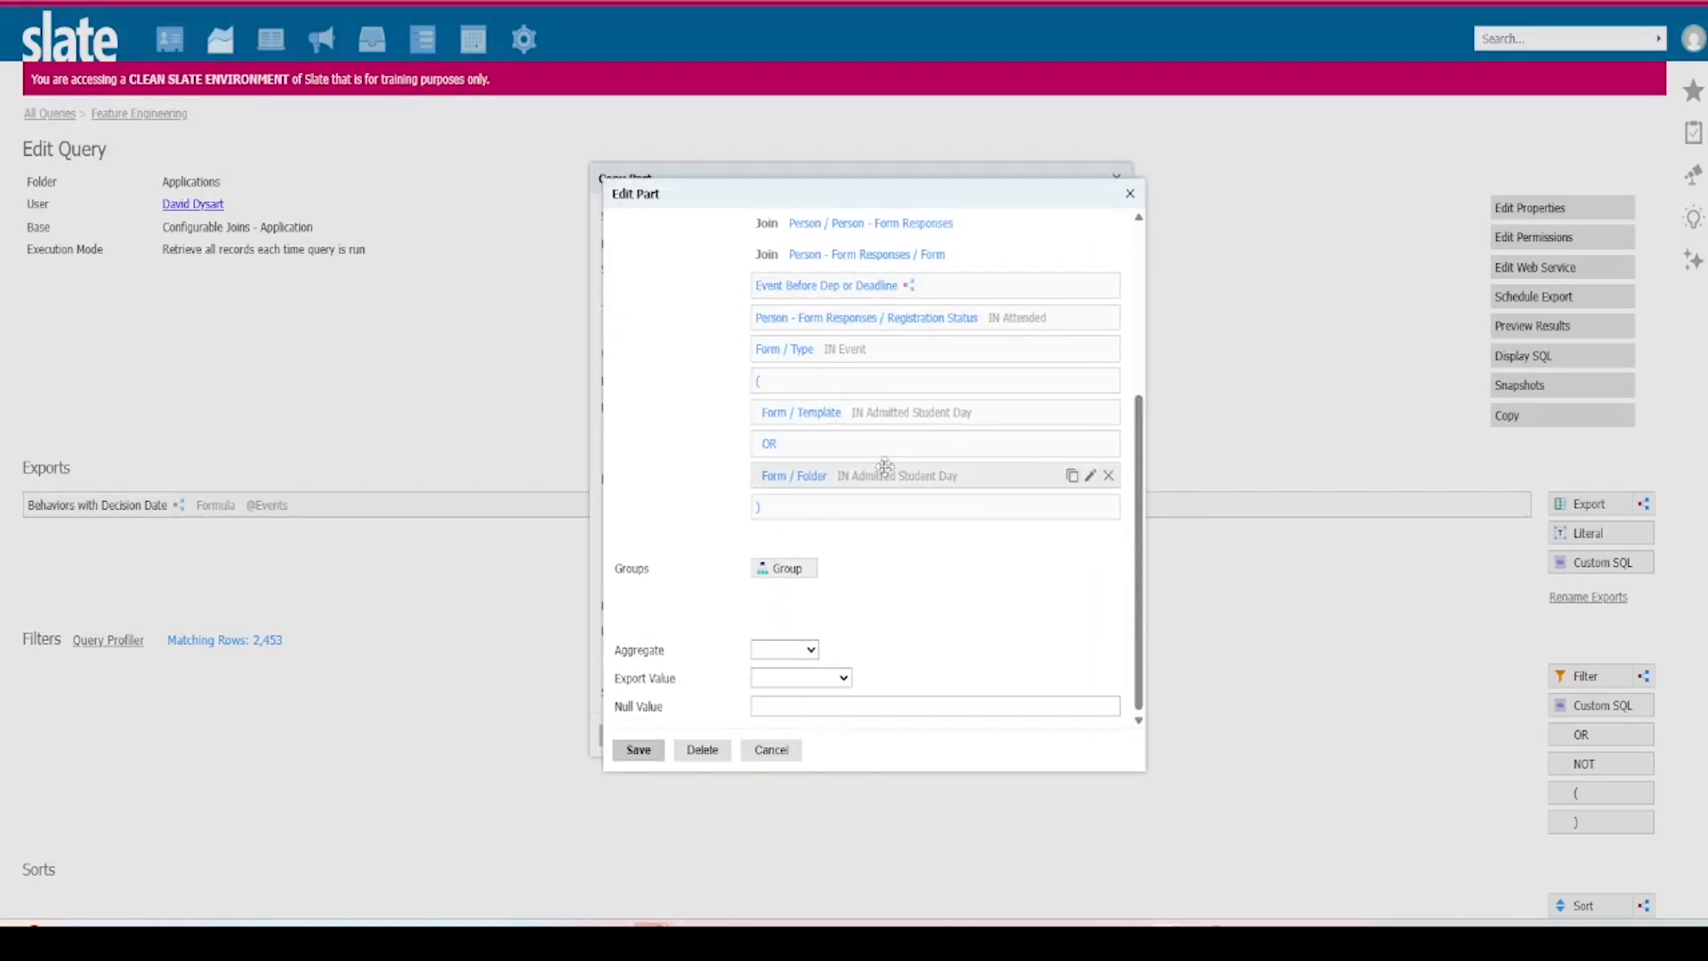
{"action": "scroll", "coordinate": [888, 457], "scroll_direction": "up", "scroll_amount": 5}
{"action": "left_click", "coordinate": [836, 398]}
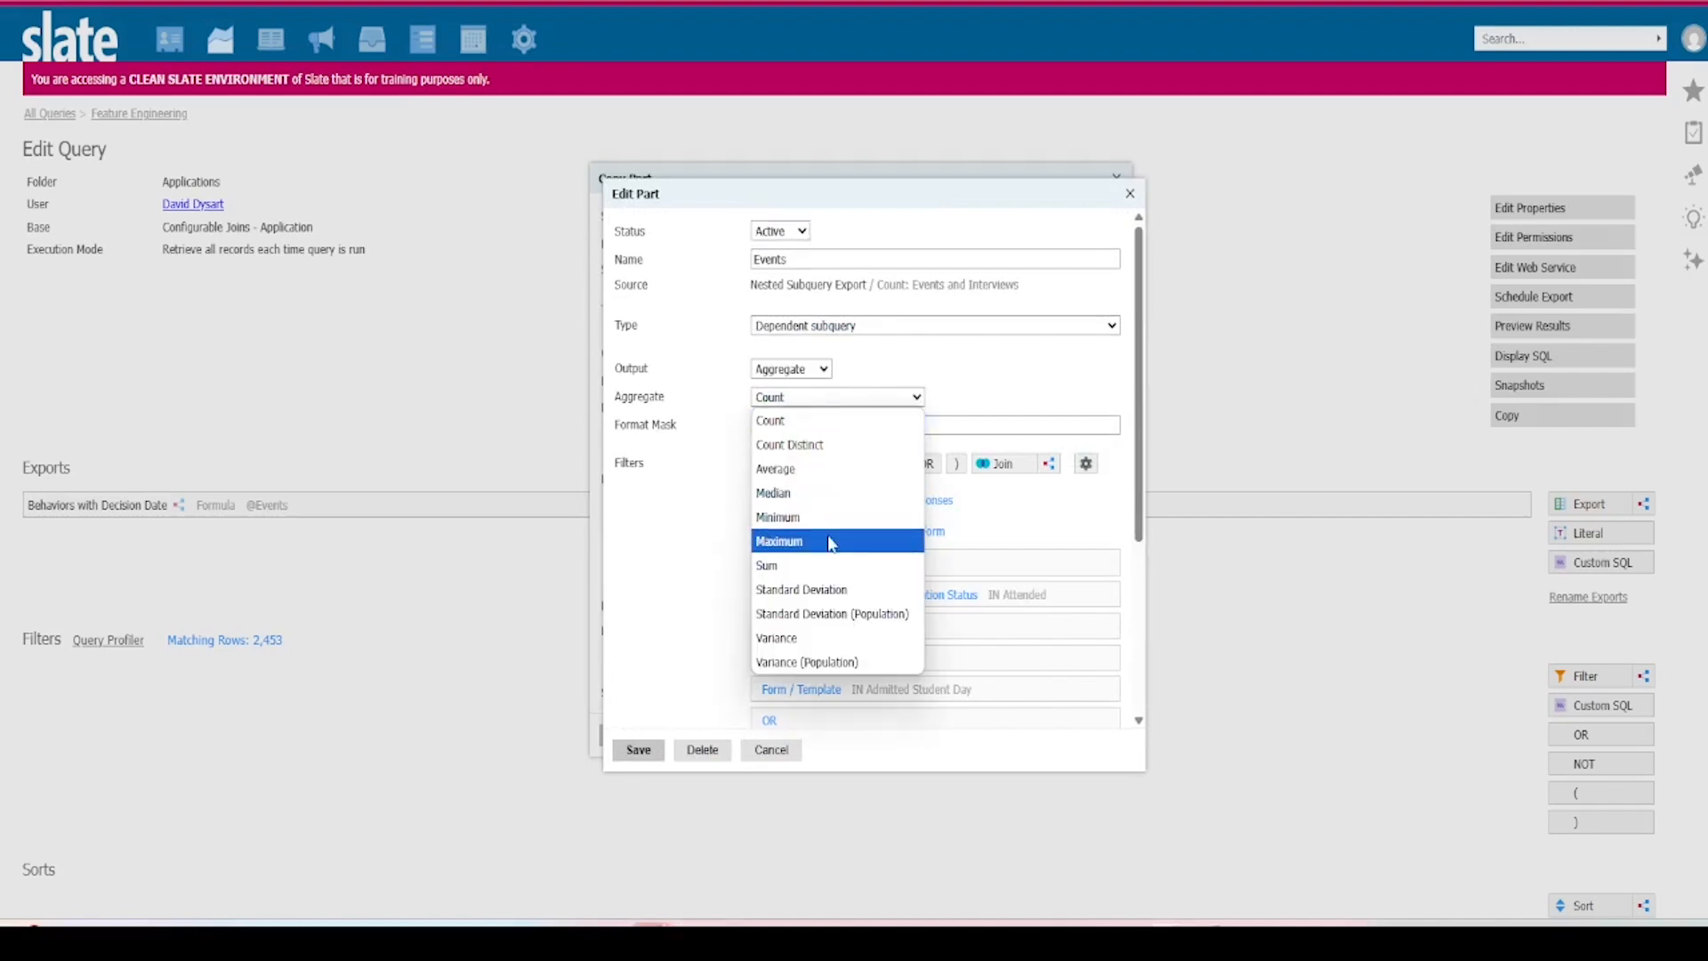
{"action": "left_click", "coordinate": [811, 369]}
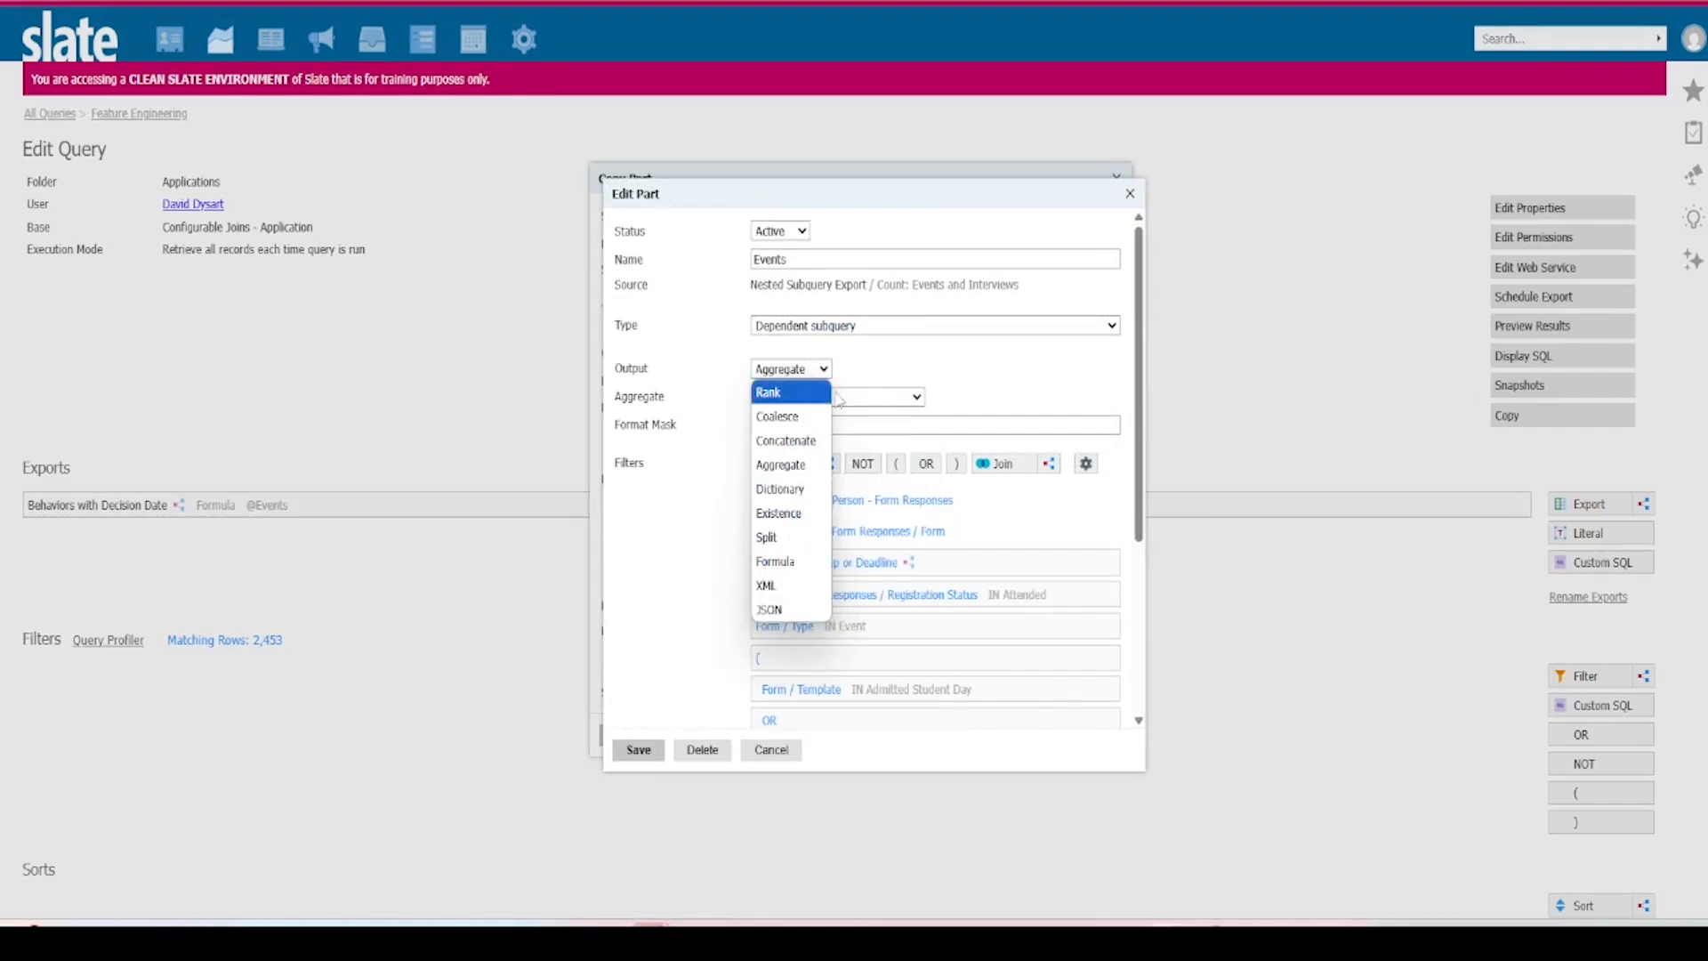
{"action": "left_click", "coordinate": [911, 376]}
Try the Formula output with Integer and Real format types on the nested Events export, and discard the changes.
{"action": "left_click", "coordinate": [779, 371]}
{"action": "left_click", "coordinate": [805, 563]}
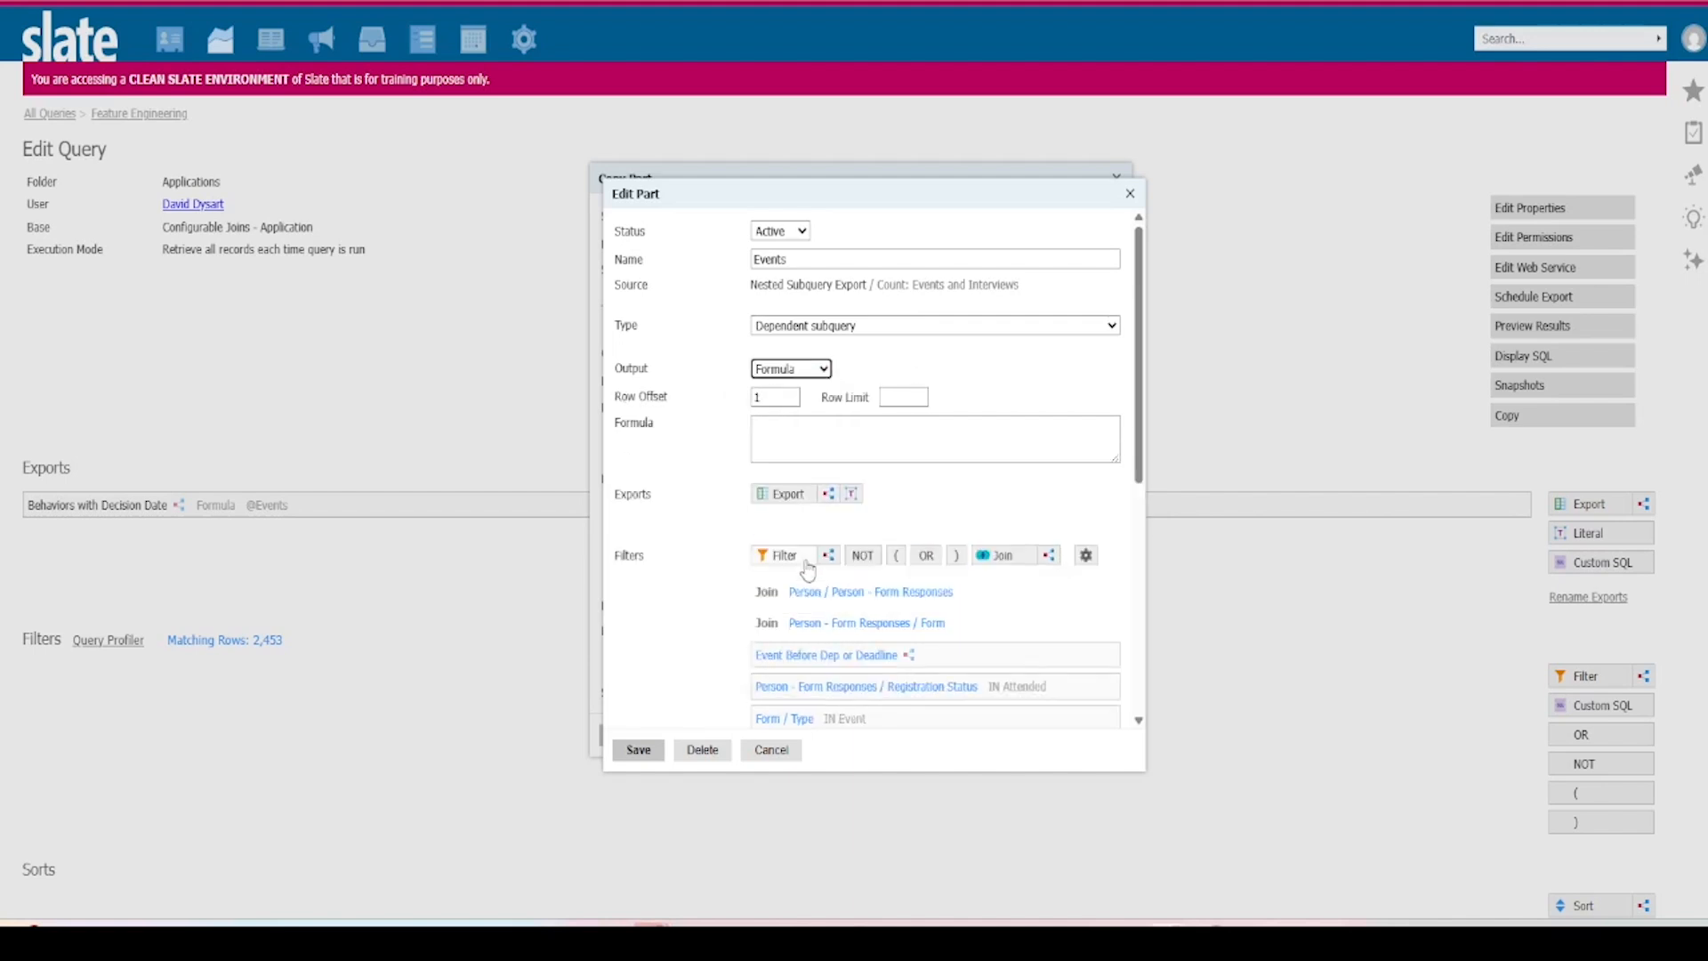
{"action": "scroll", "coordinate": [808, 569], "scroll_direction": "down", "scroll_amount": 5}
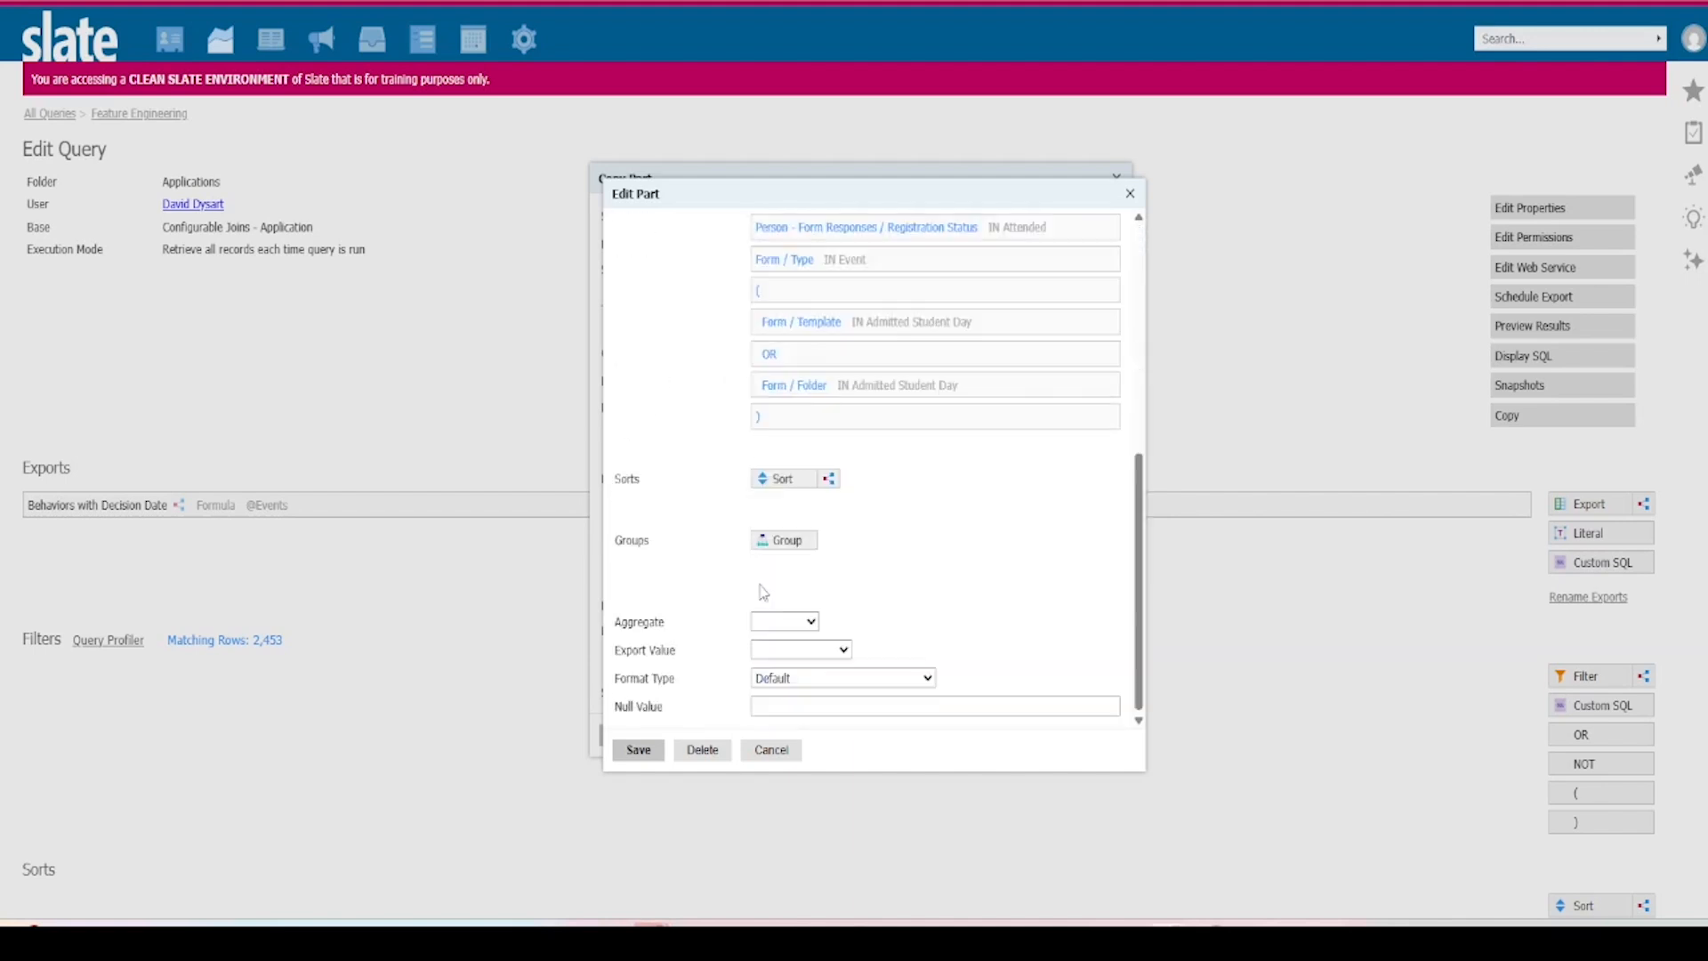
{"action": "left_click", "coordinate": [816, 678]}
{"action": "left_click", "coordinate": [841, 462]}
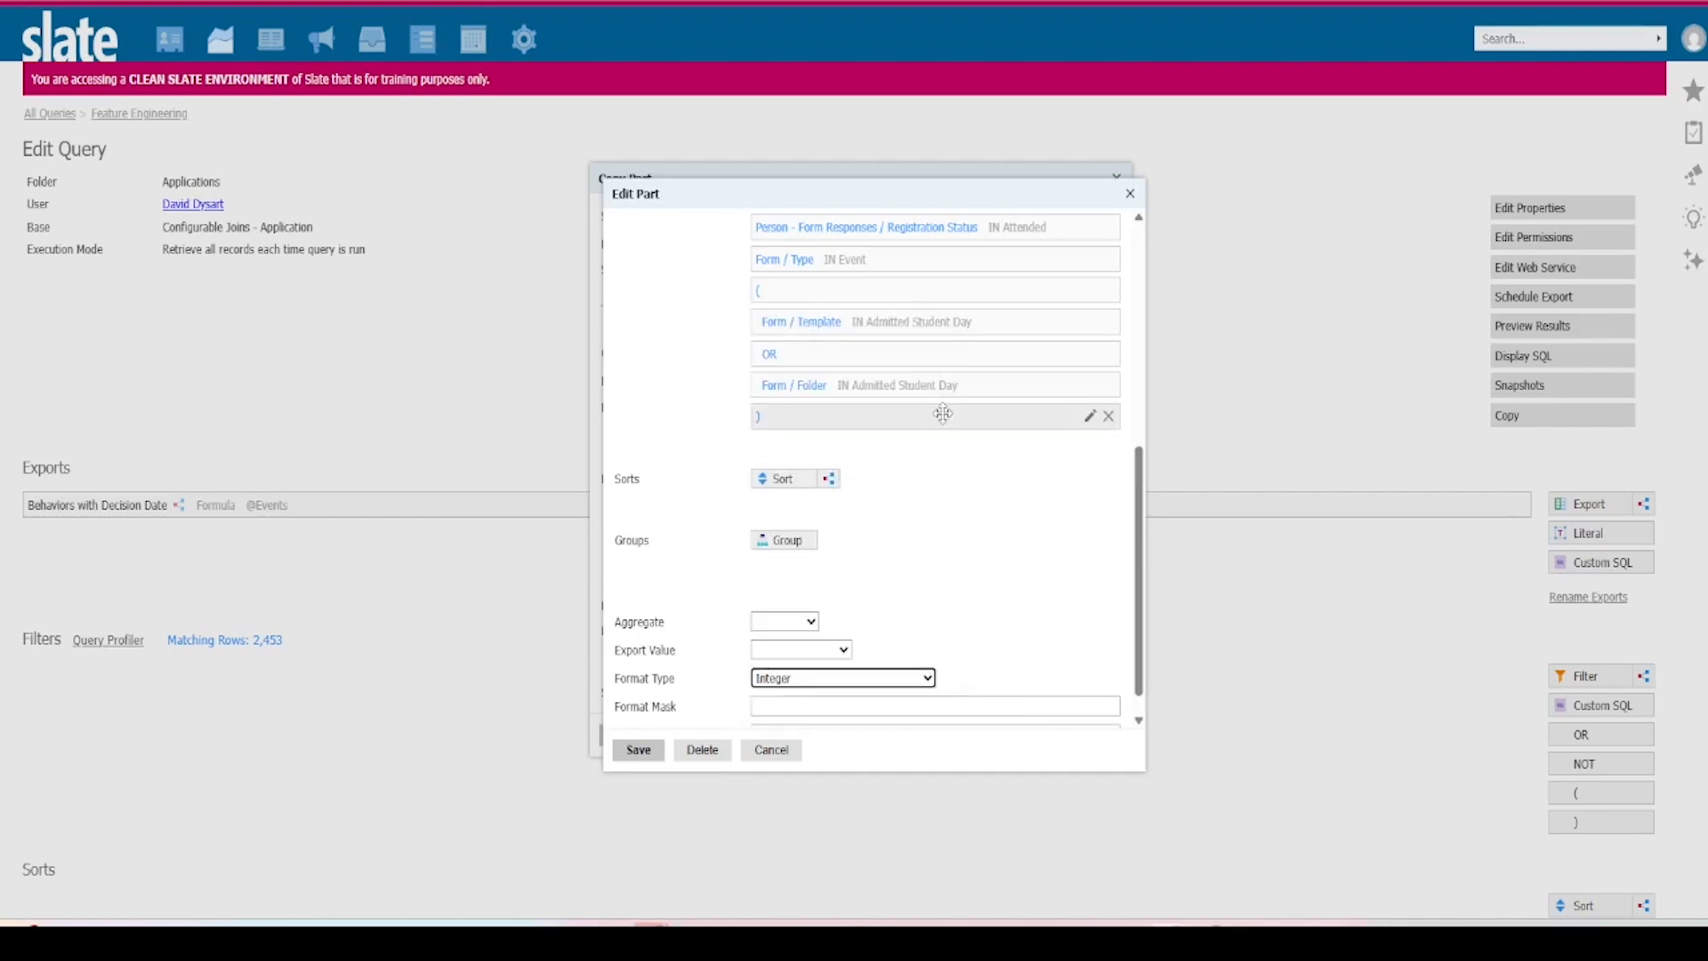
{"action": "left_click", "coordinate": [894, 678]}
{"action": "left_click", "coordinate": [801, 436]}
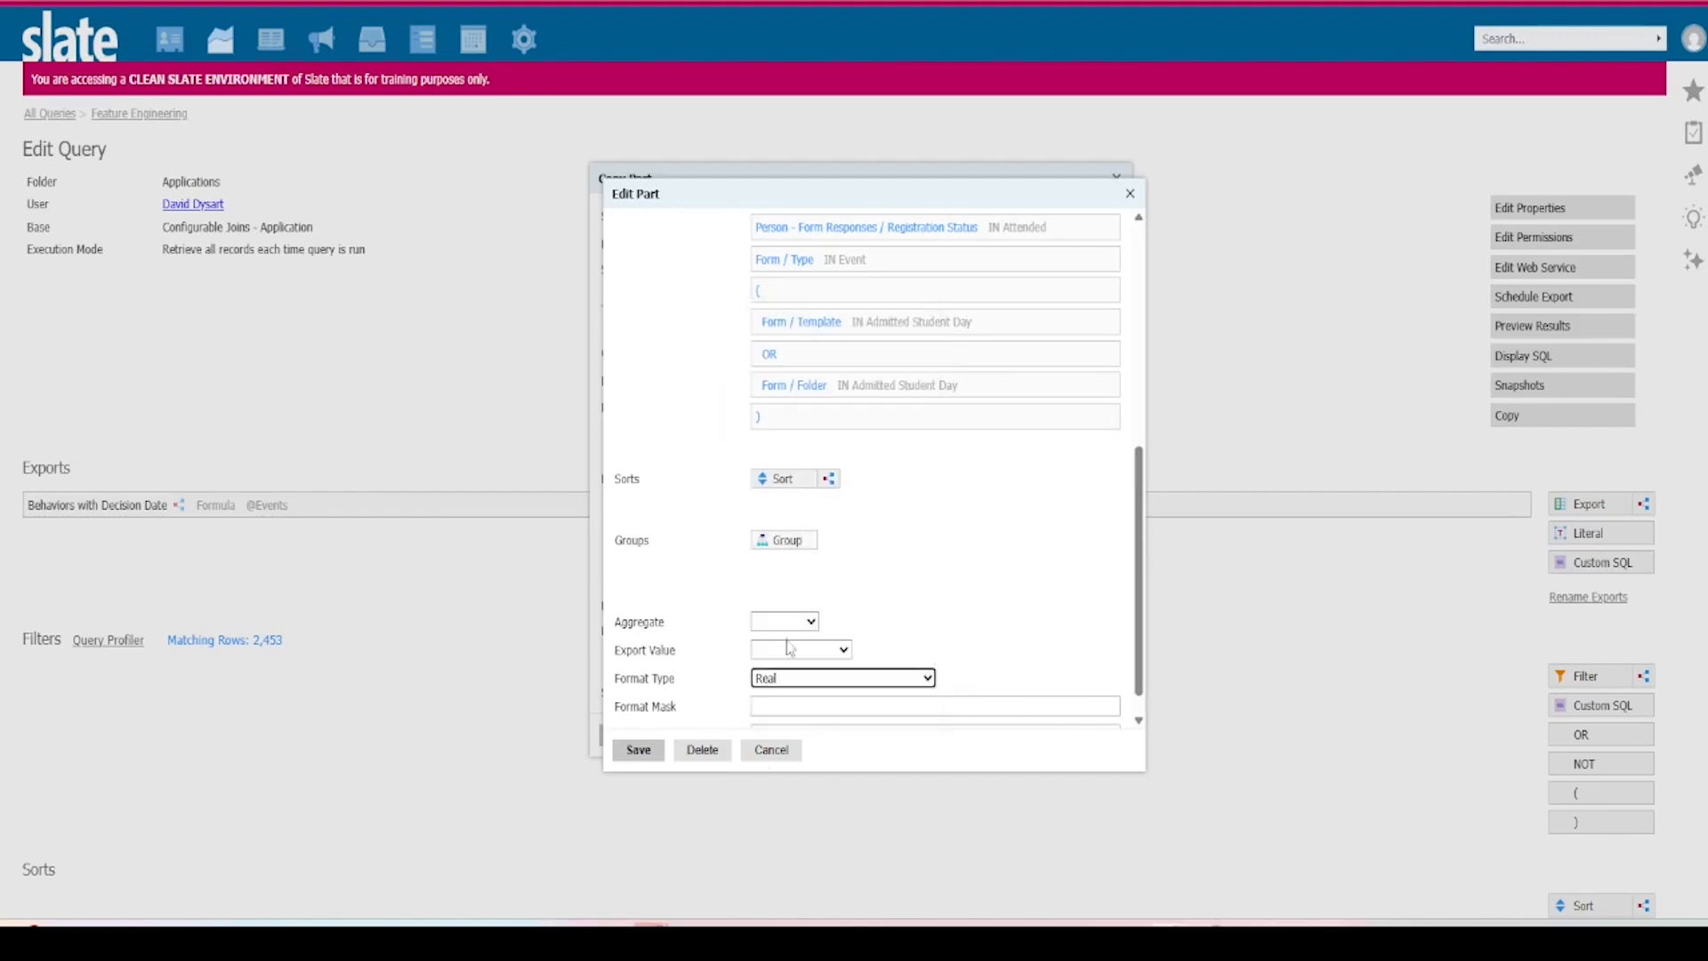
{"action": "left_click", "coordinate": [771, 752]}
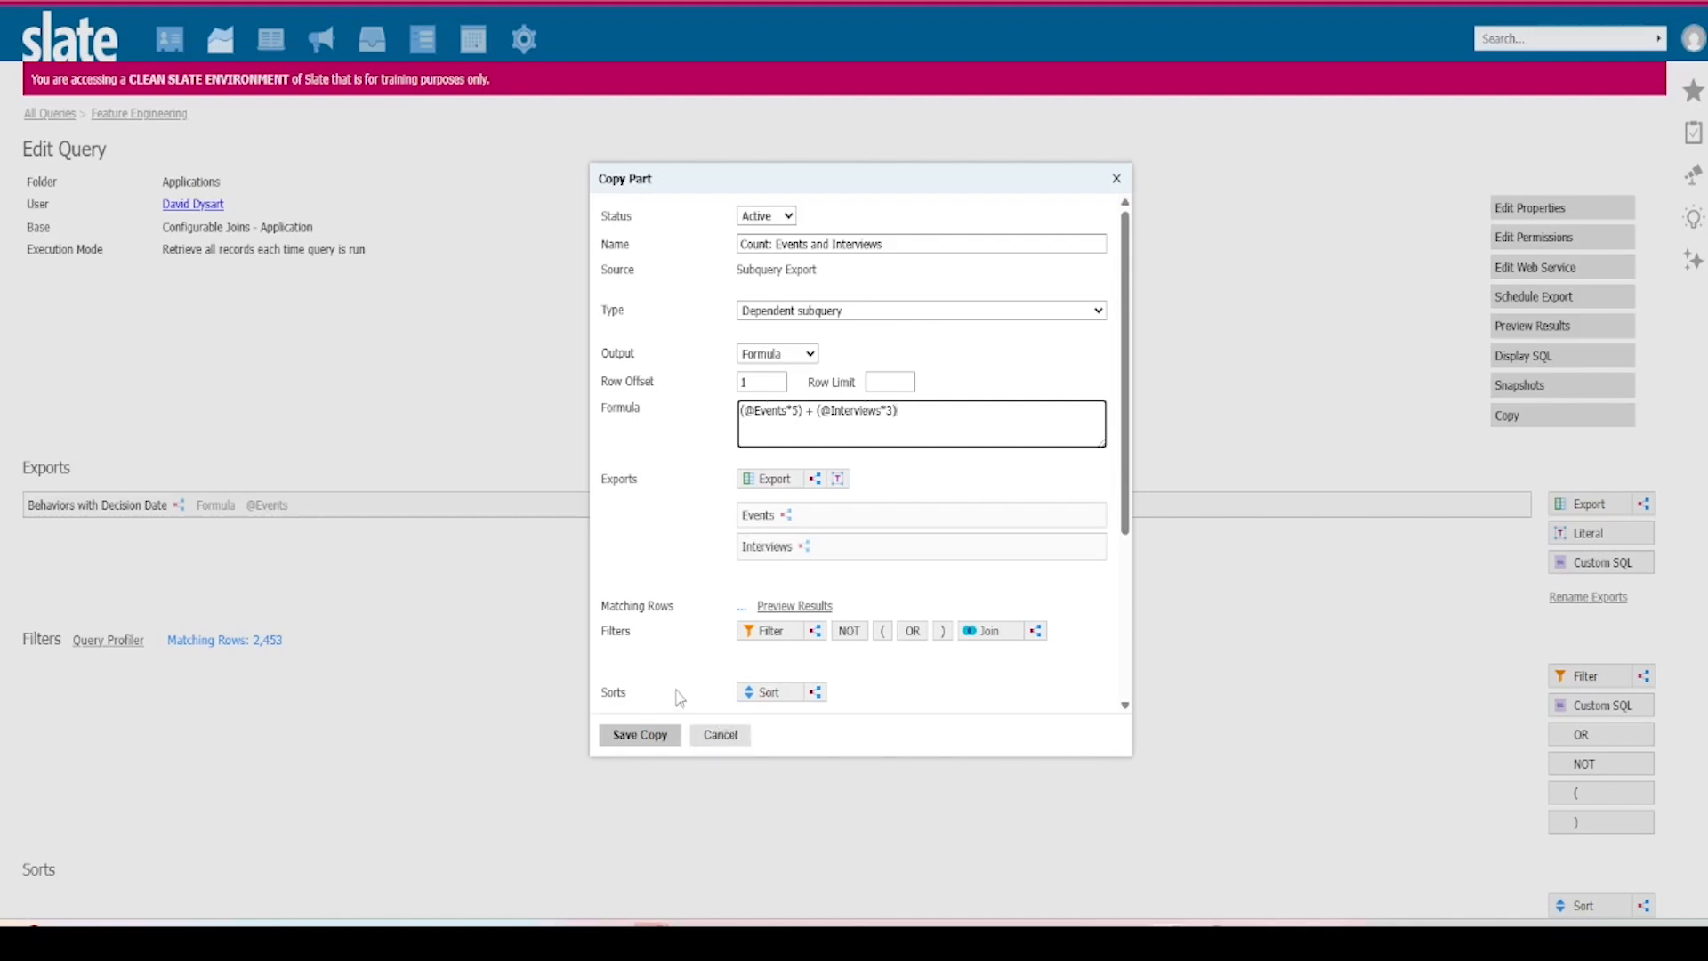
Save the copied "Count: Events and Interviews" export to the query.
{"action": "left_click", "coordinate": [666, 740]}
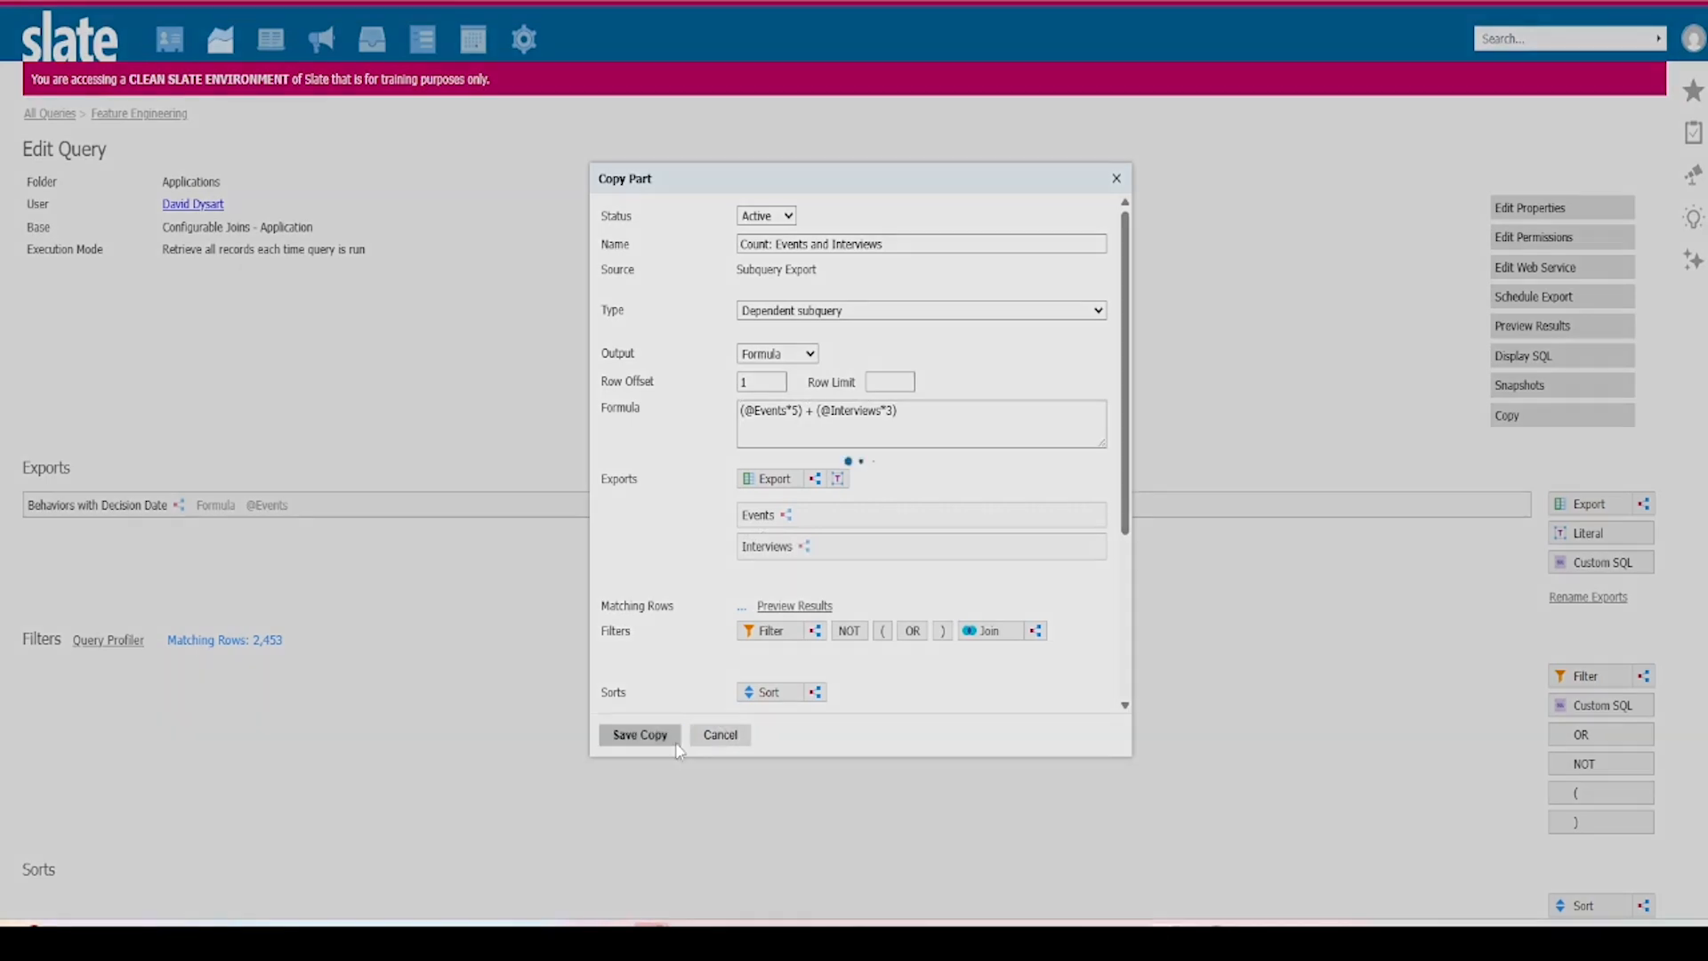